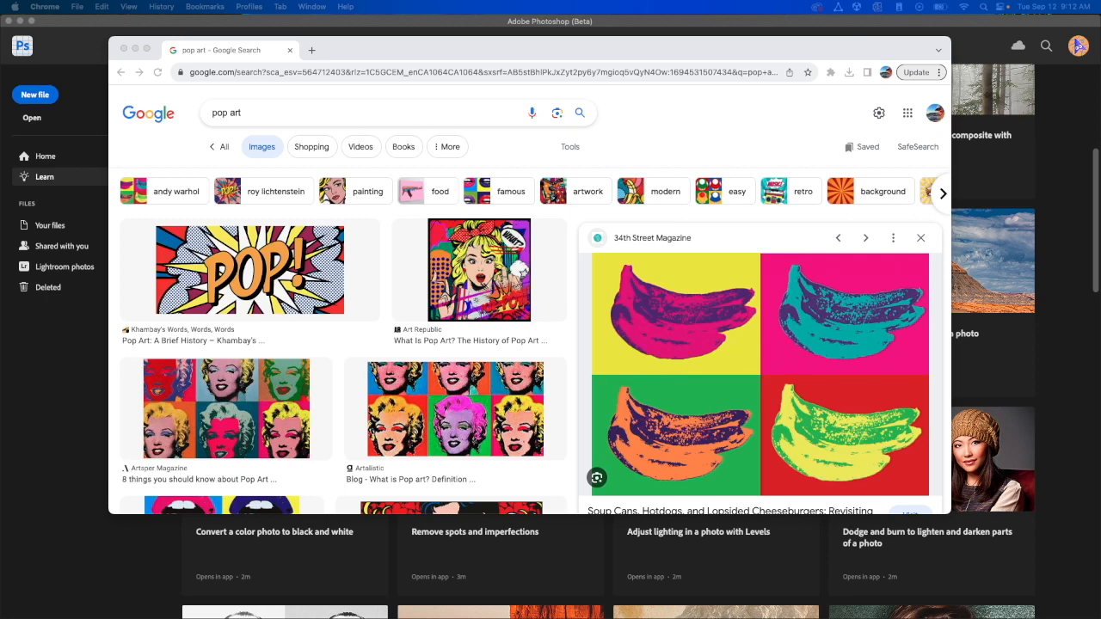
- Preview the Marilyn portrait grid and the Artyfactory pop art portrait grid from the image results as style references
click(456, 408)
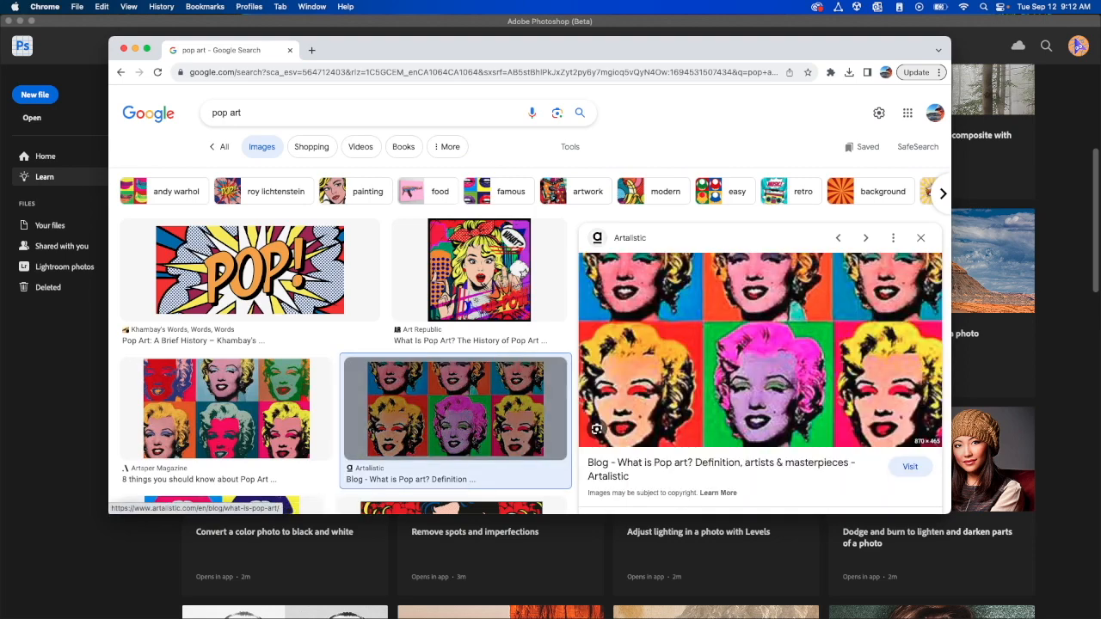
scroll(760, 361, down, 5)
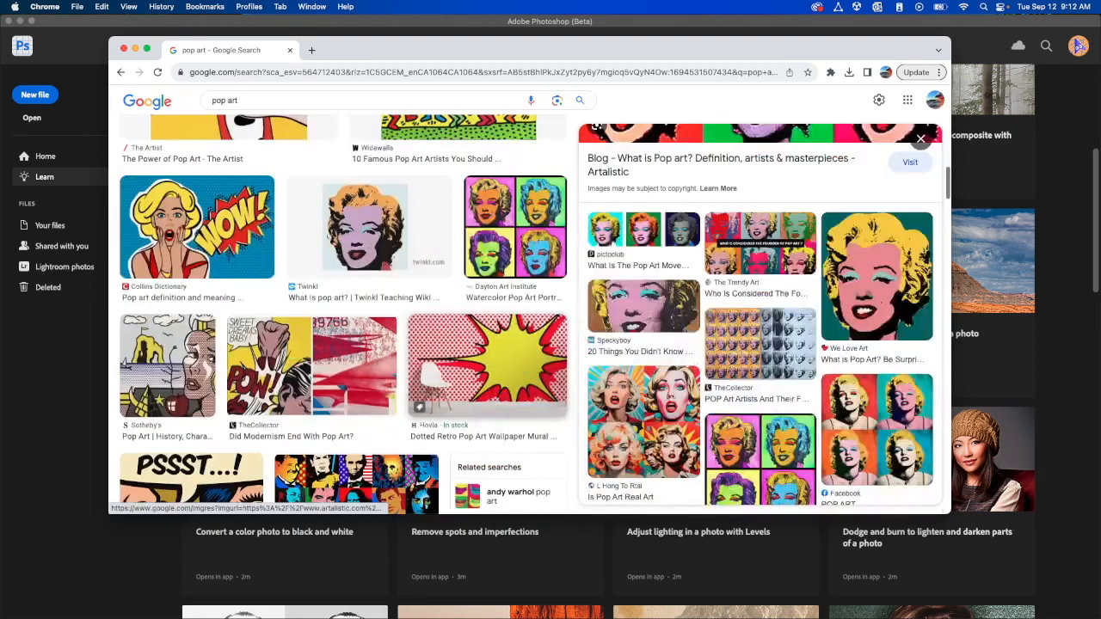
scroll(419, 404, down, 1)
click(356, 412)
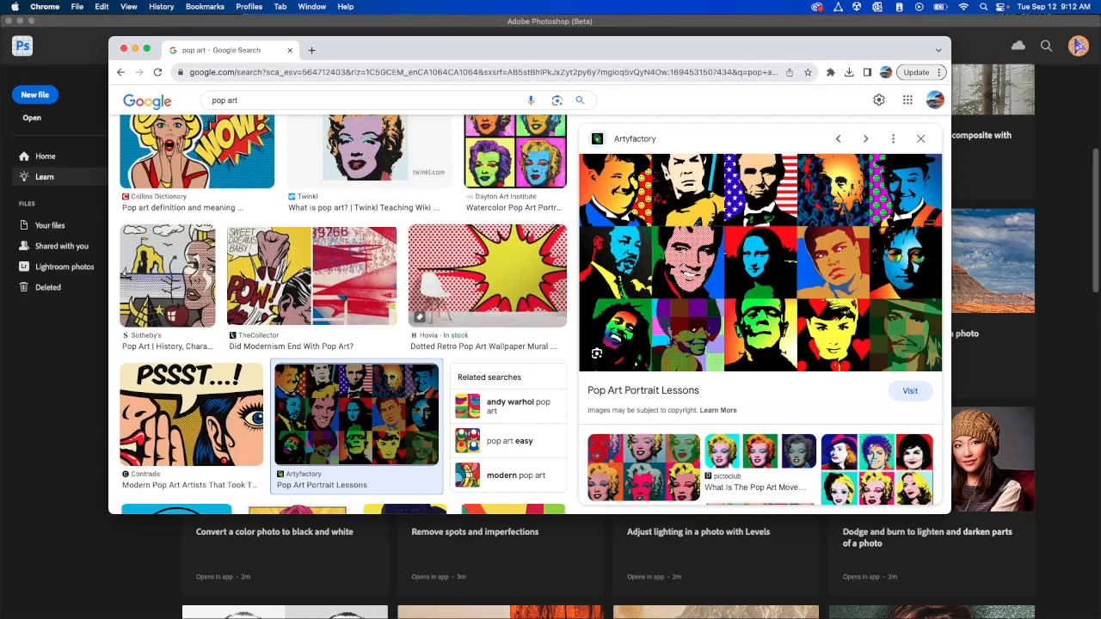
- Switch to Photoshop and create a landscape Letter document, 11 x 8.5 inches at 300 pixels/inch, RGB Color with a white background
key(super+Tab)
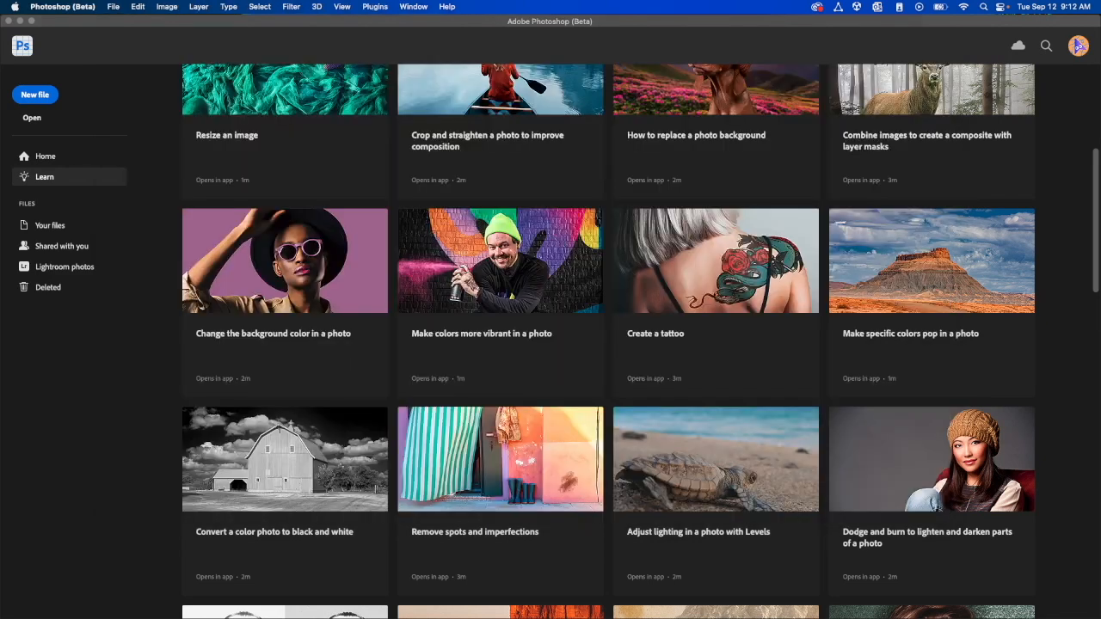
click(38, 96)
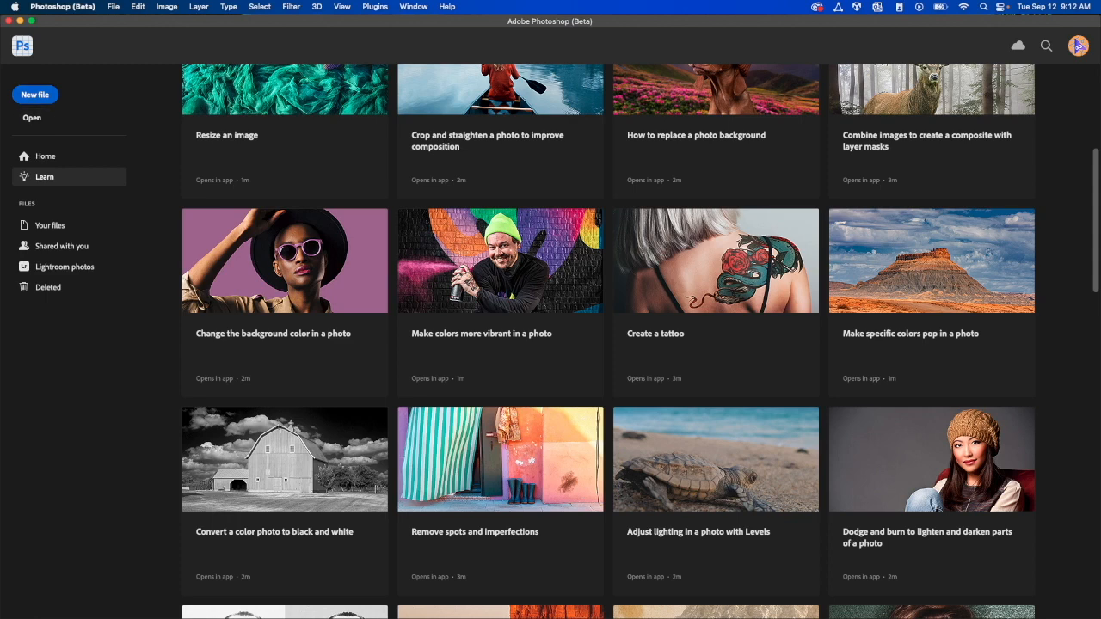
click(439, 292)
click(336, 293)
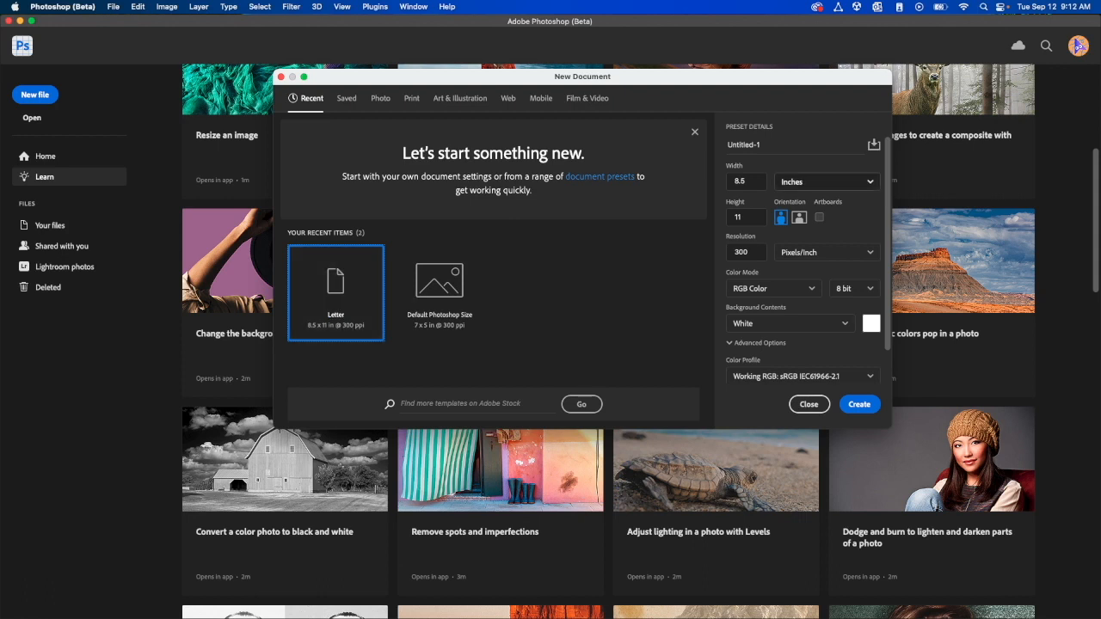
click(799, 217)
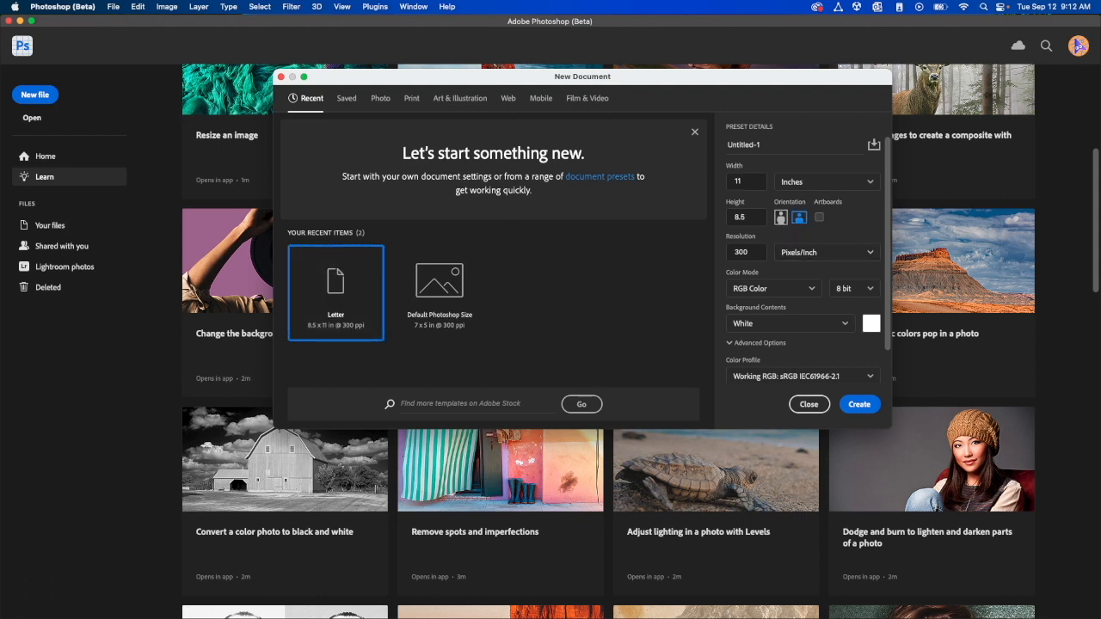
scroll(800, 252, down, 2)
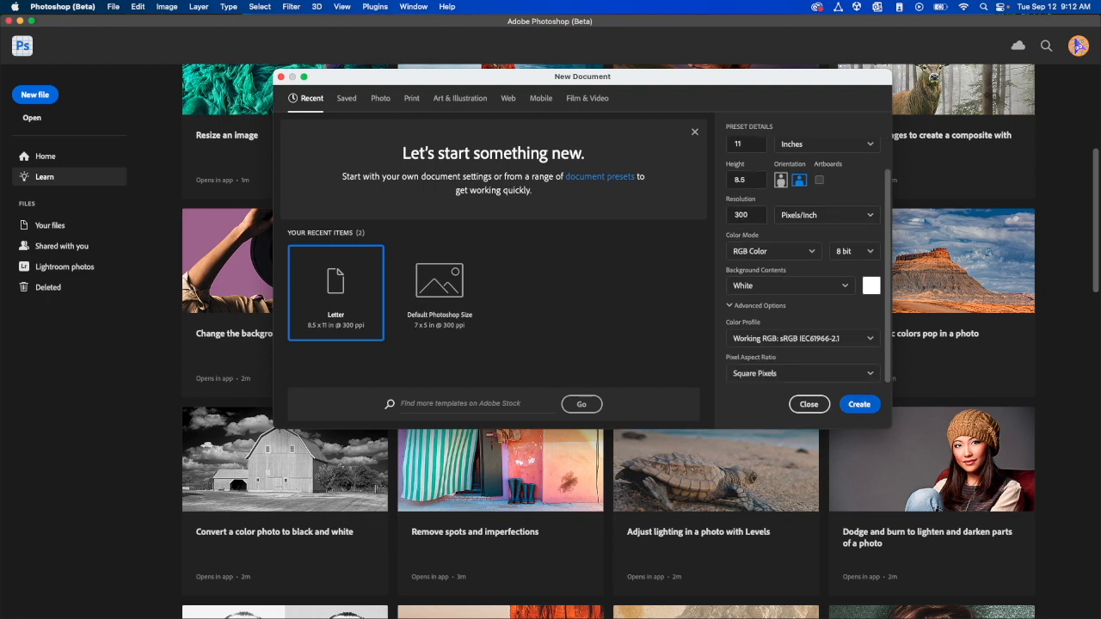
key(Return)
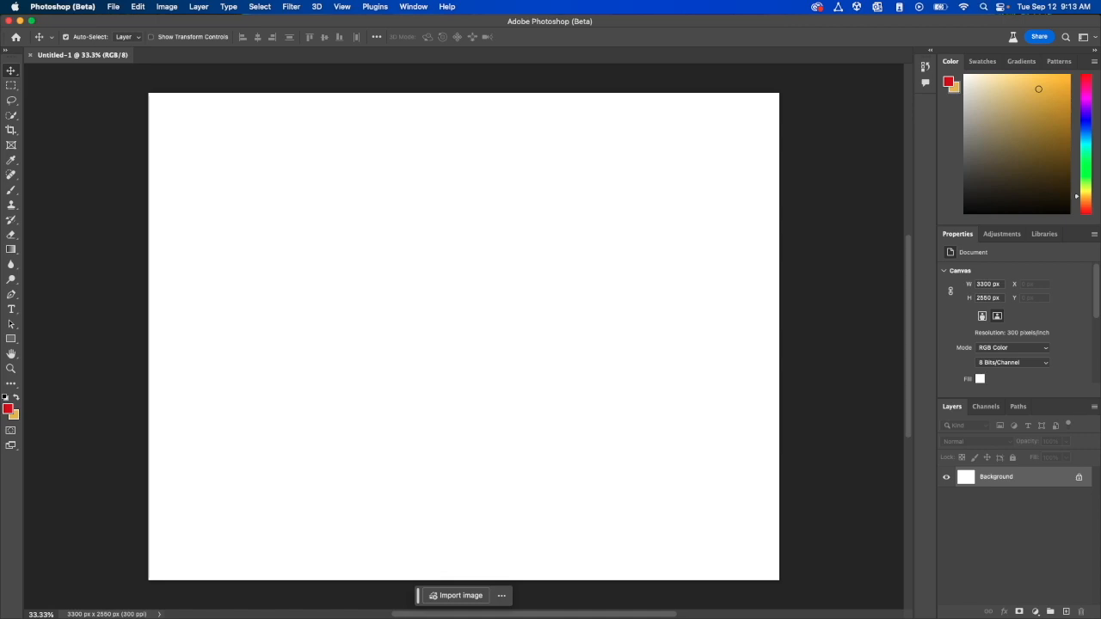
- Switch to Chrome and replace the pop art image search with a search for "gojo satoru"
key(super+Tab)
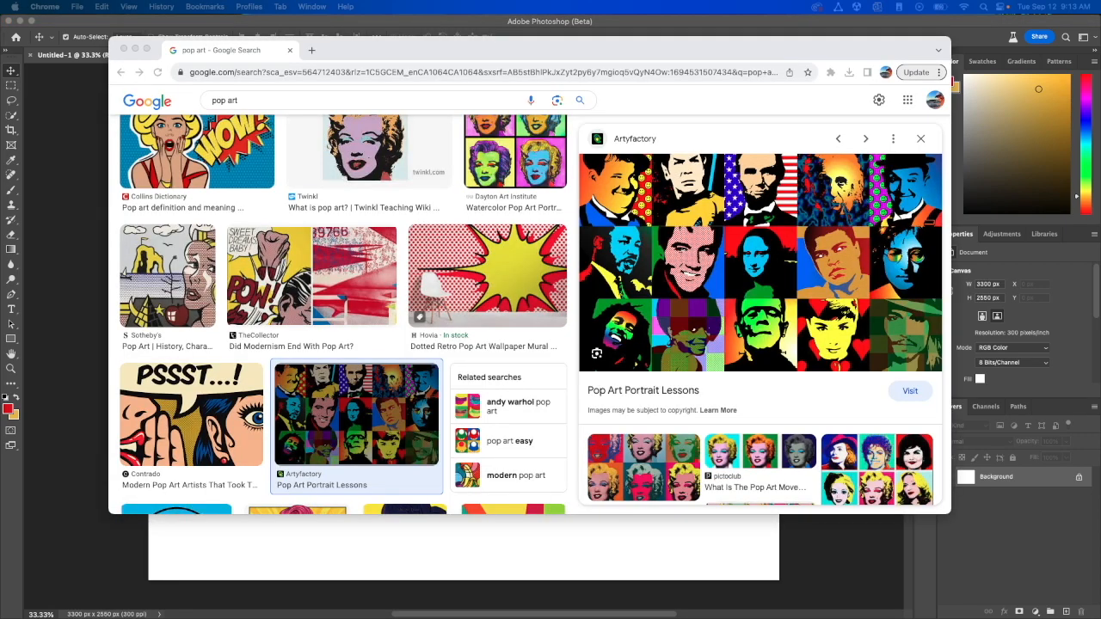
double_click(278, 98)
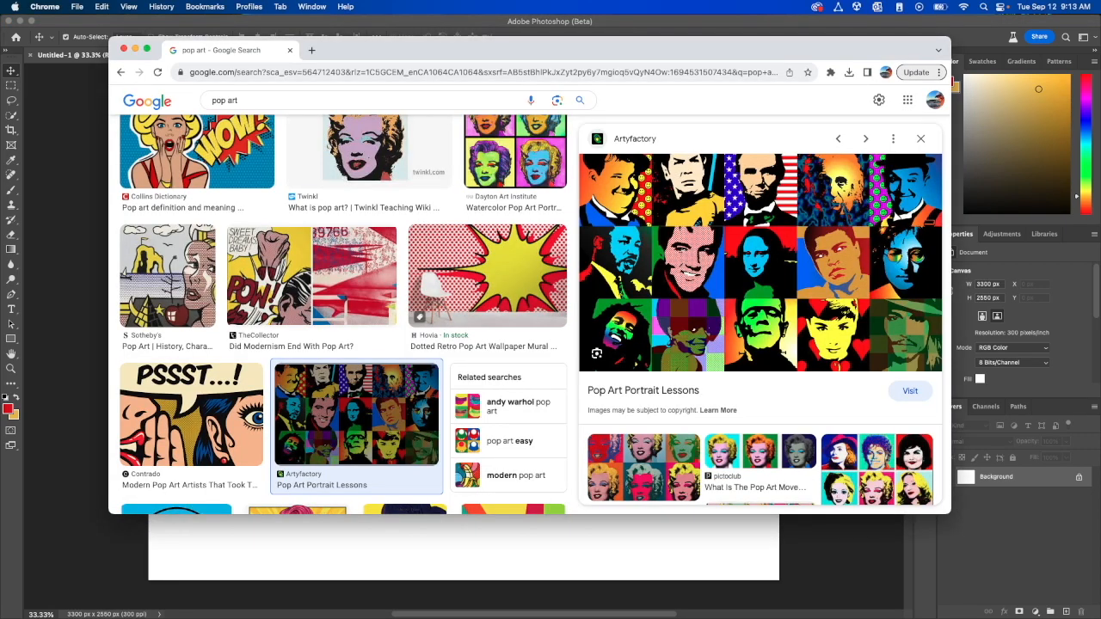
drag(243, 100, 172, 100)
key(BackSpace)
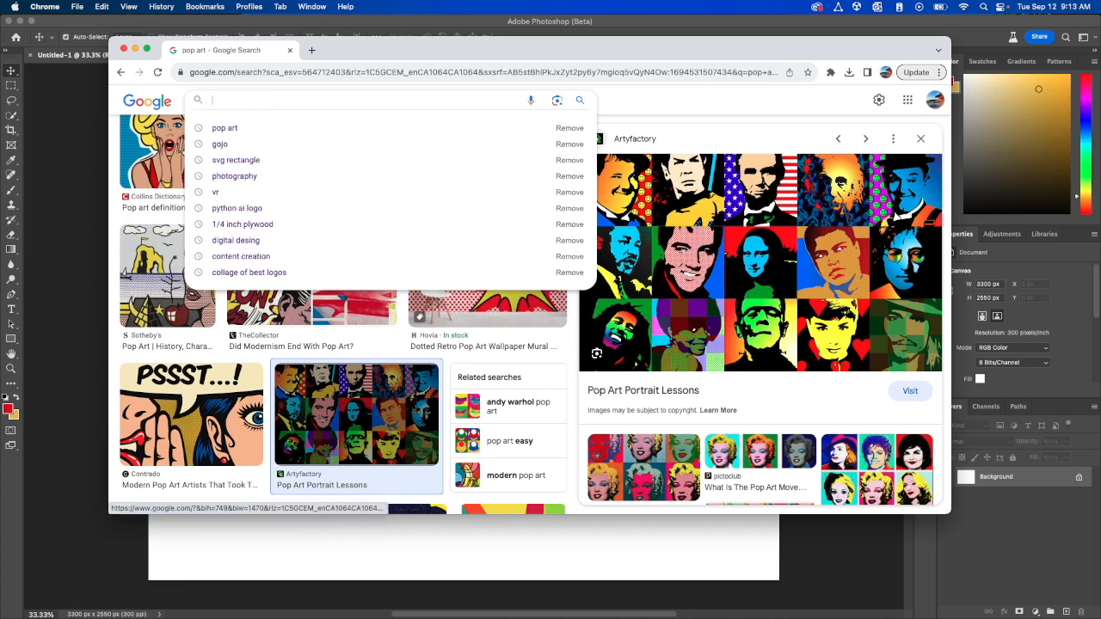
text(gojo)
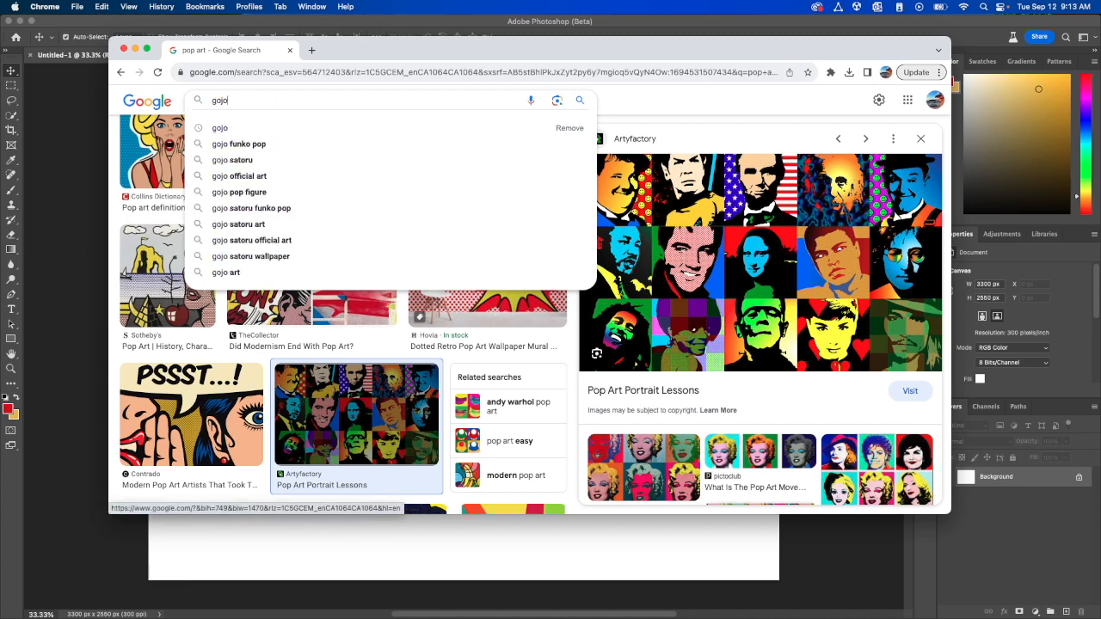
text( satoru)
key(Return)
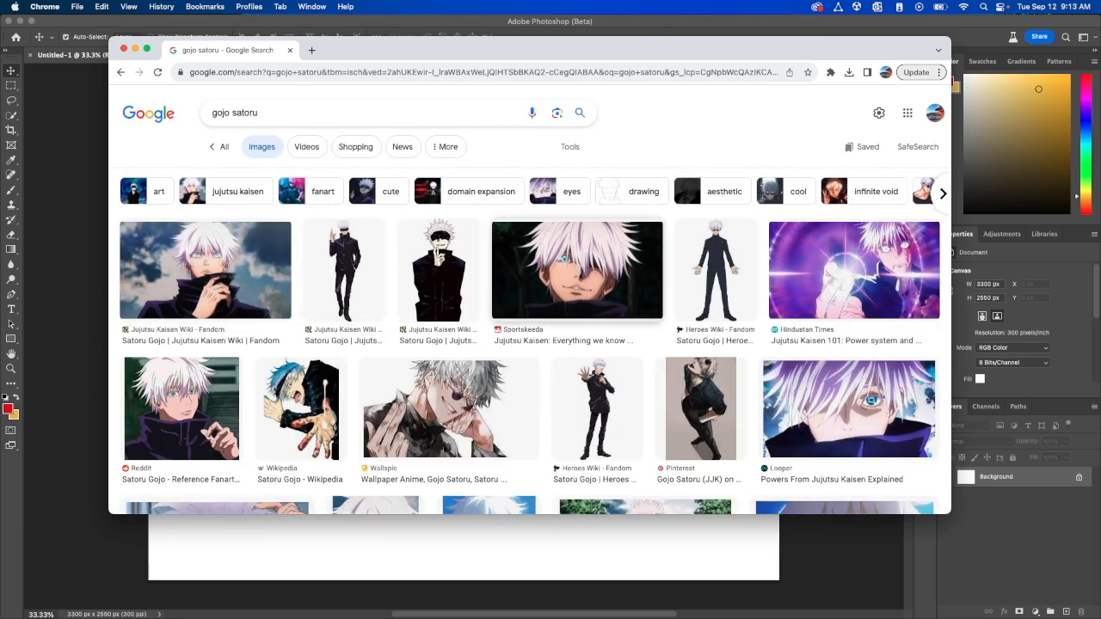
- Browse the image results and preview several full-body and close-up pictures of the character to find a suitable one
scroll(685, 135, down, 1)
scroll(685, 135, down, 1)
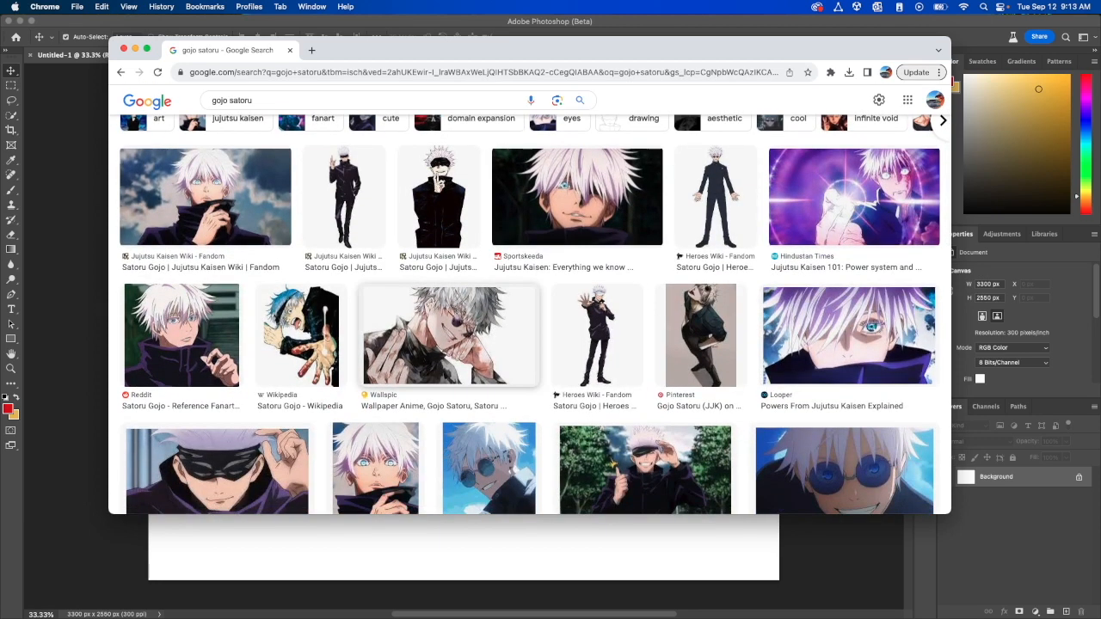
click(344, 198)
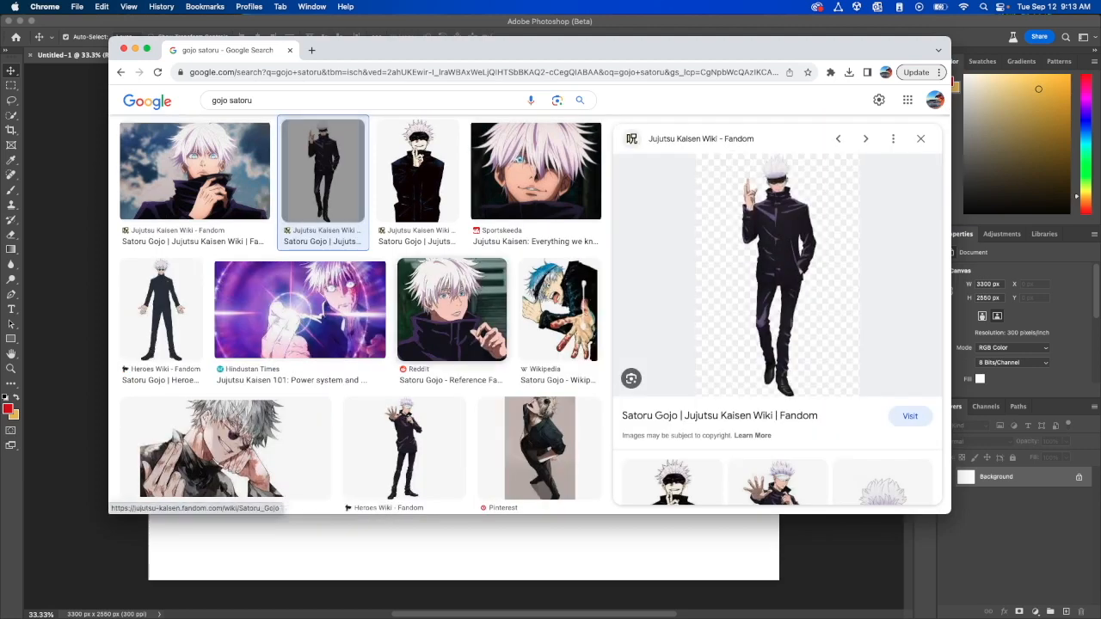
click(404, 447)
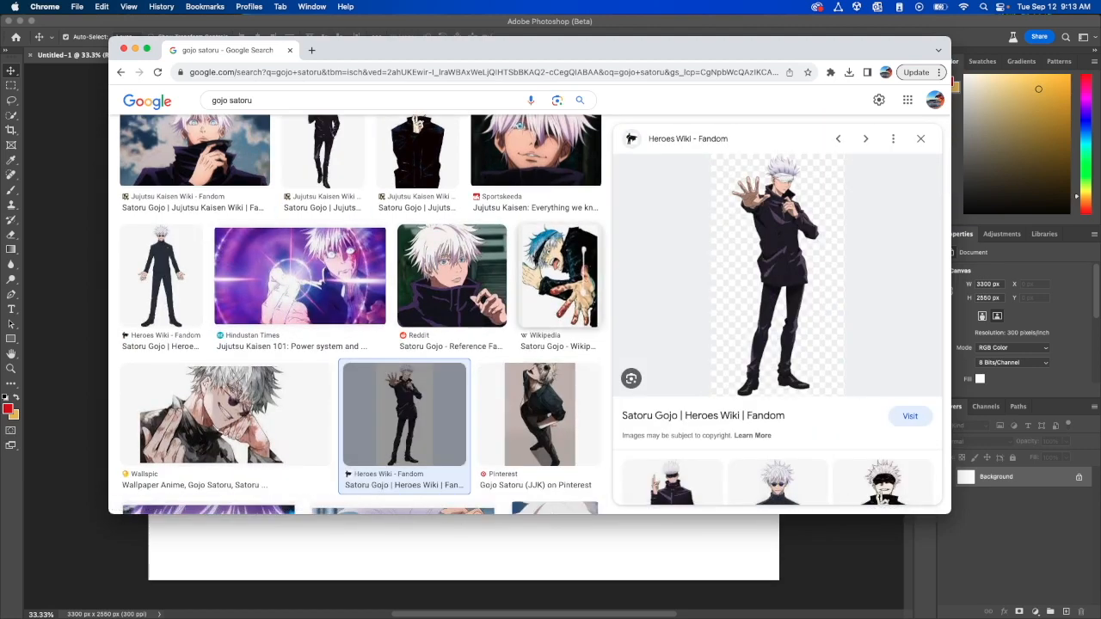
scroll(361, 310, down, 5)
click(403, 294)
click(554, 294)
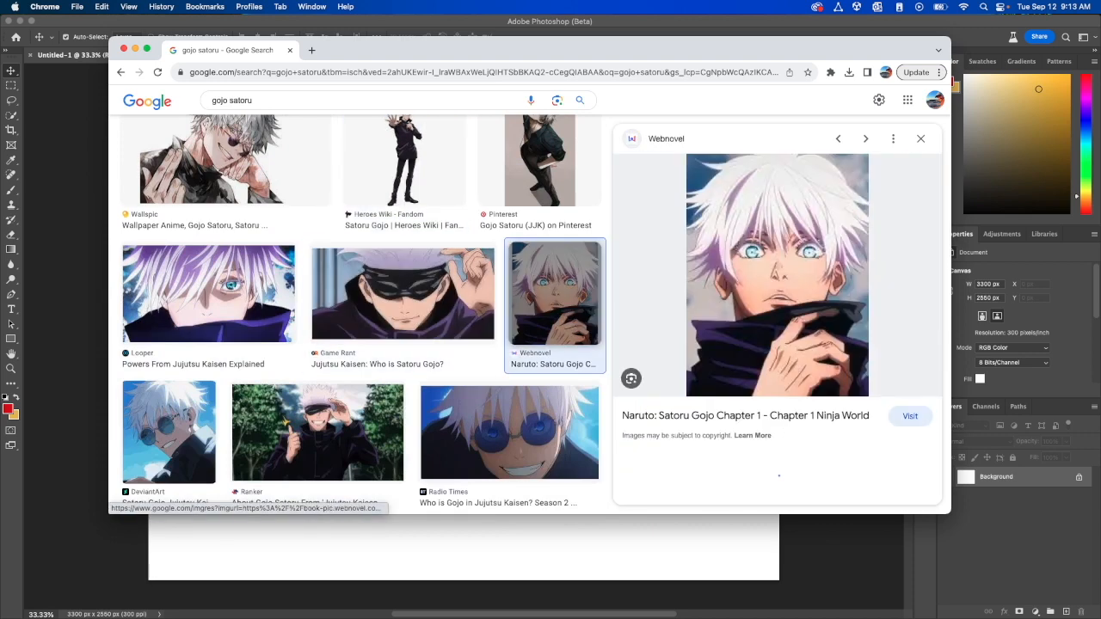
scroll(318, 387, down, 1)
- Save the Ranker image of the smiling, blindfolded character with a raised finger to Downloads and close the browser page
click(317, 387)
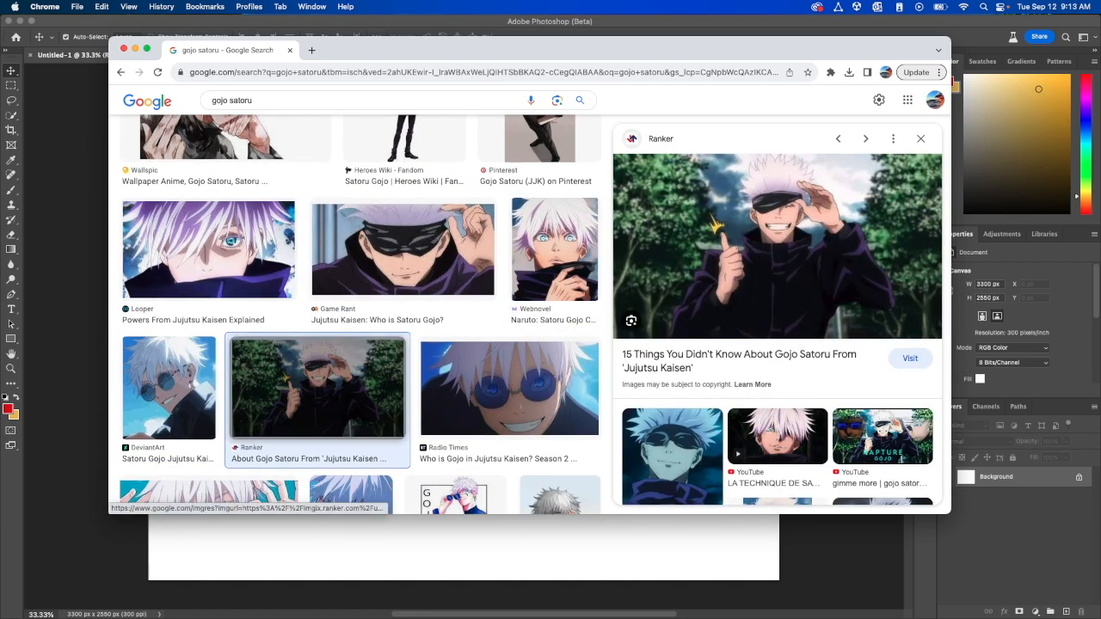
right_click(777, 213)
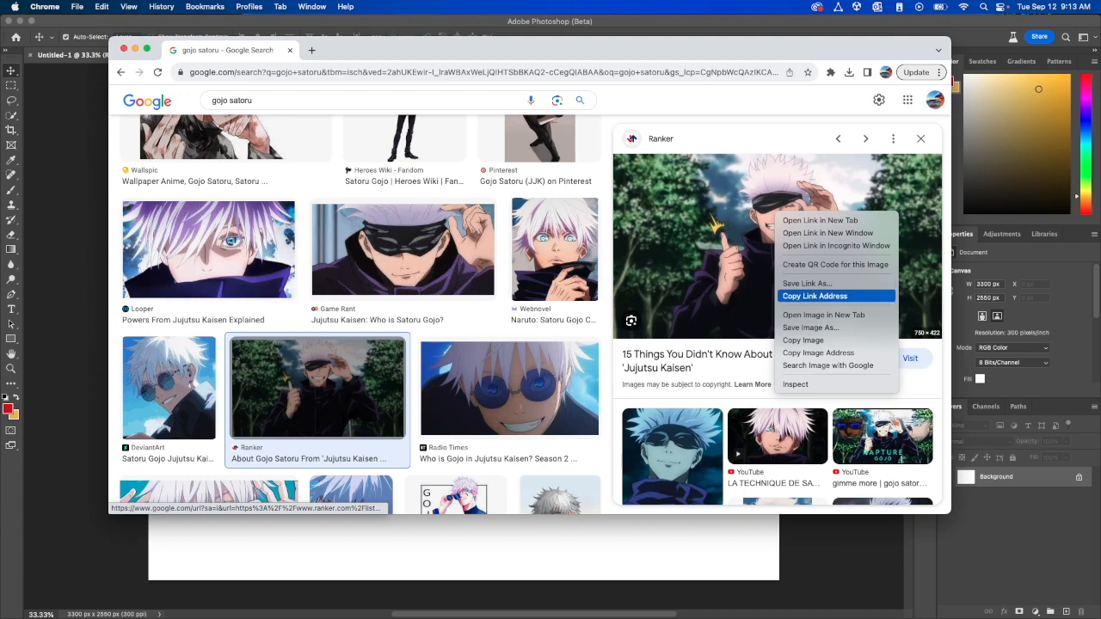
click(810, 328)
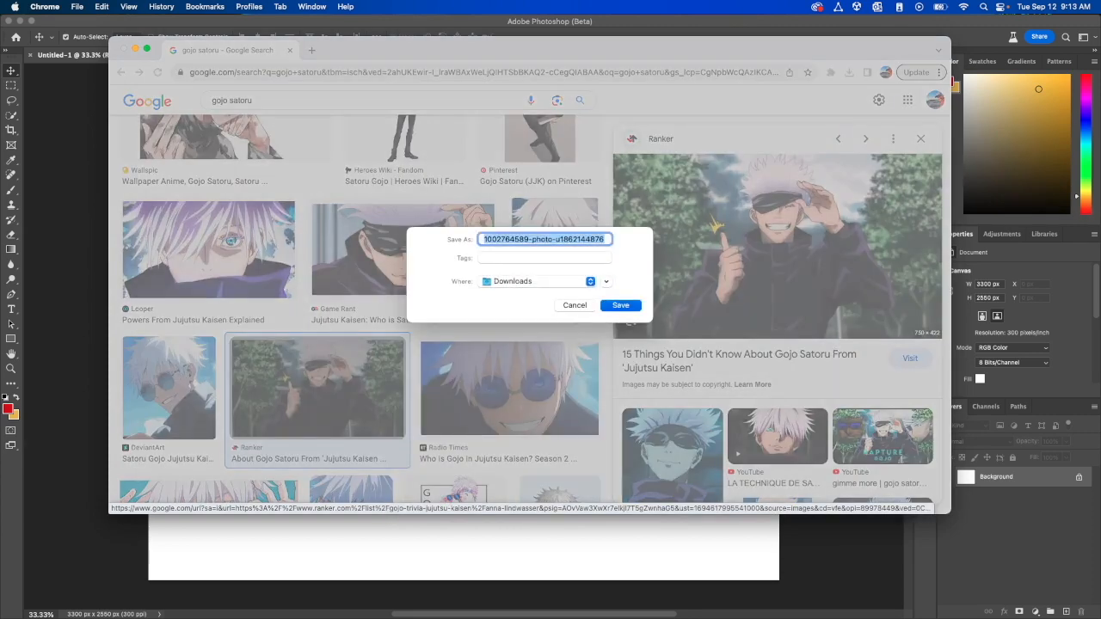
key(Return)
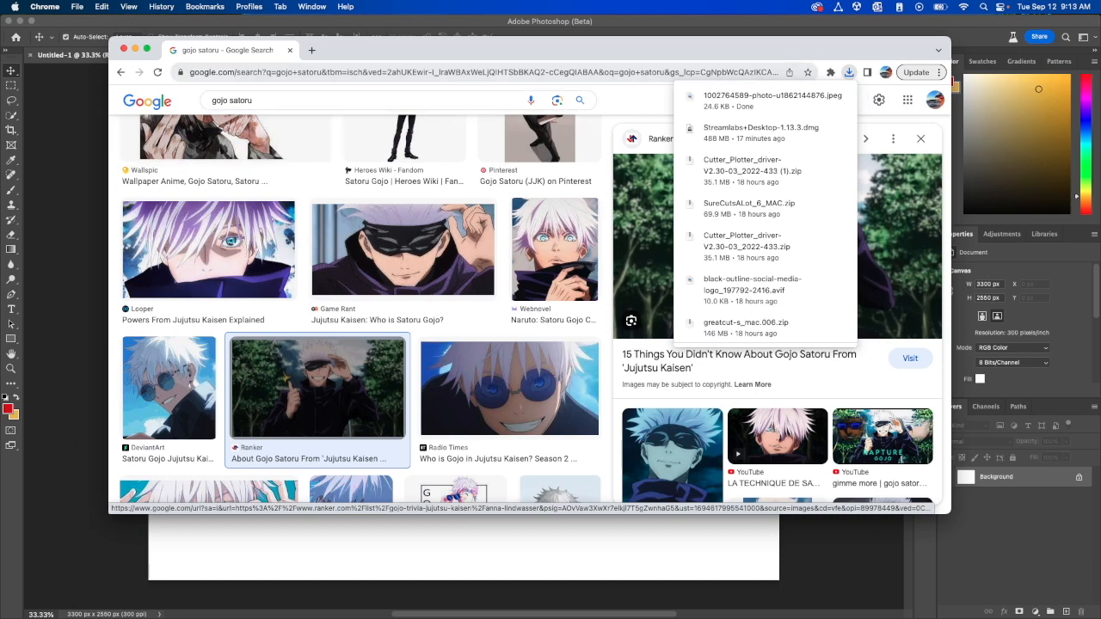
key(super+w)
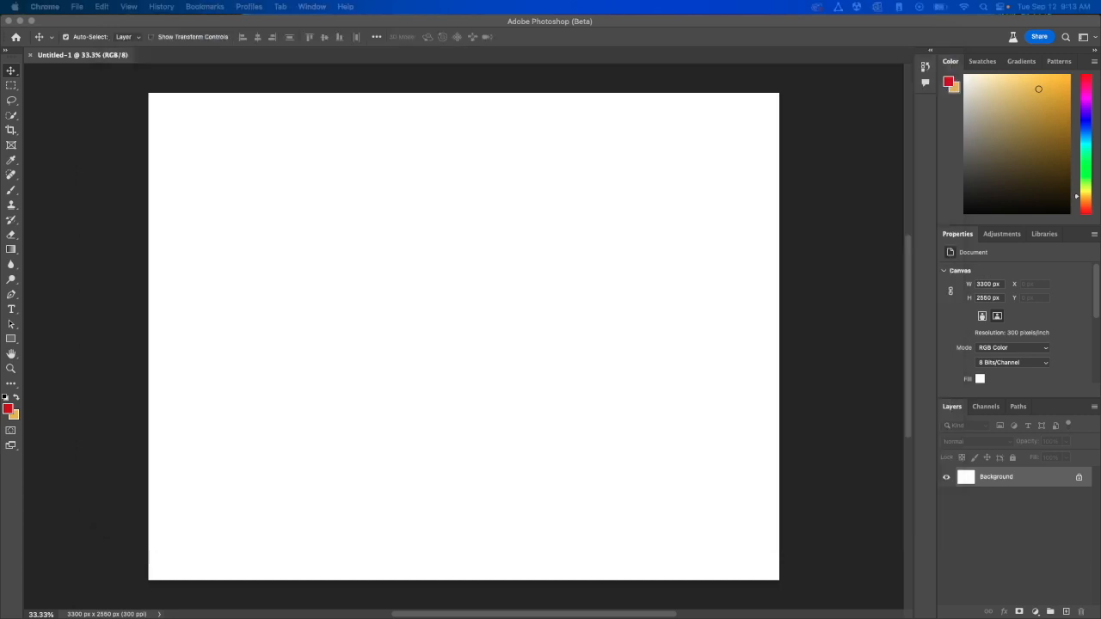
click(76, 6)
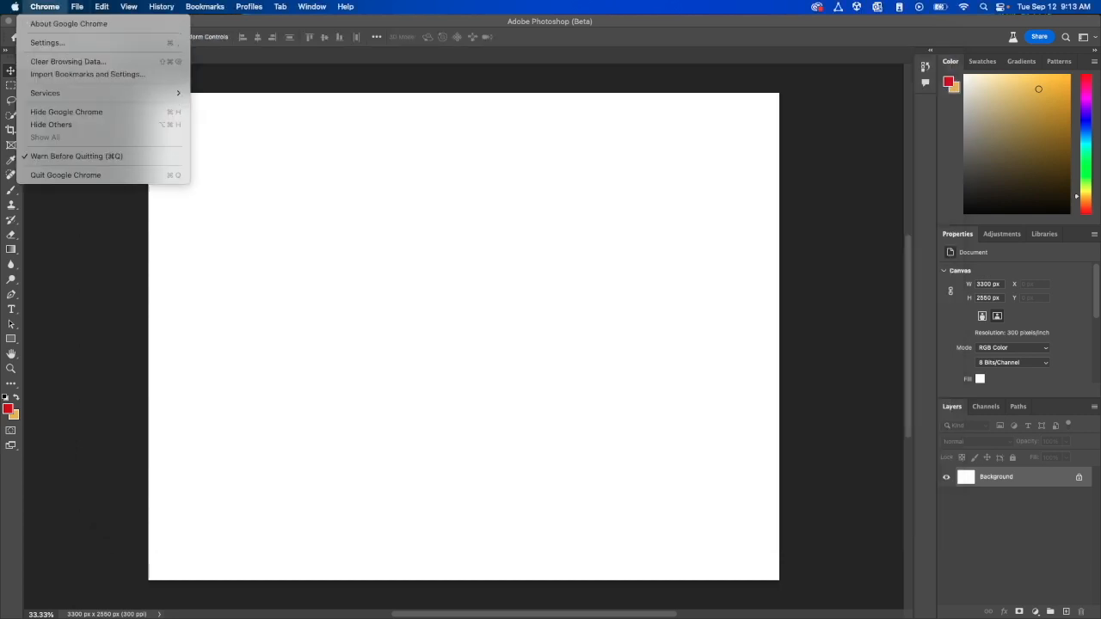
click(404, 140)
click(112, 6)
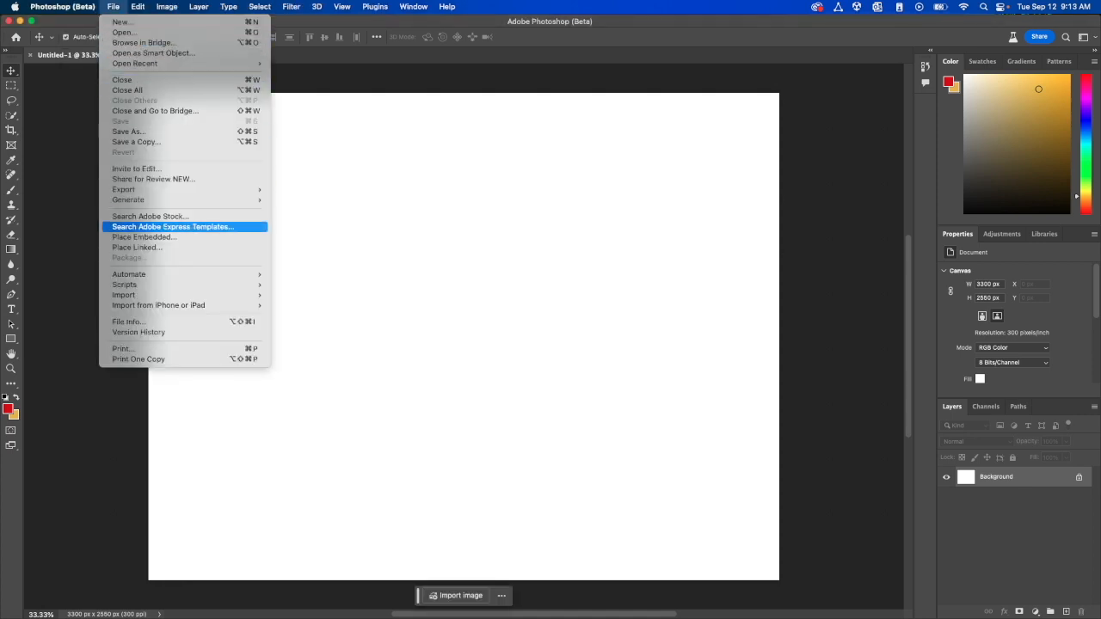
click(144, 237)
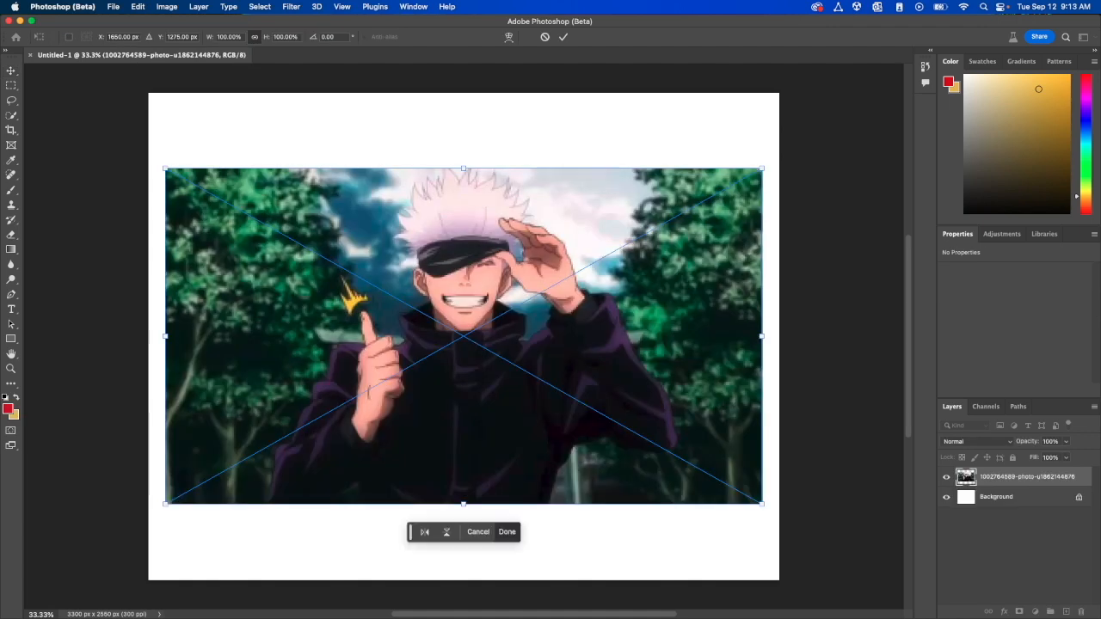
- Scale the placed image down to about 88% from its lower-right corner and commit the placement
drag(762, 503, 713, 392)
drag(679, 456, 688, 463)
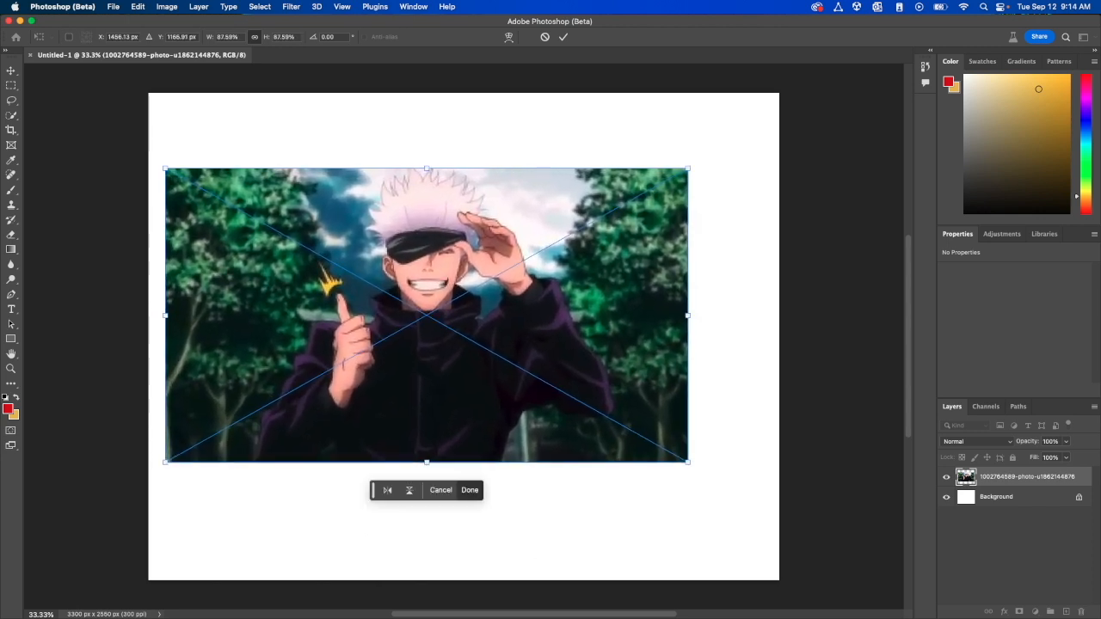
click(470, 490)
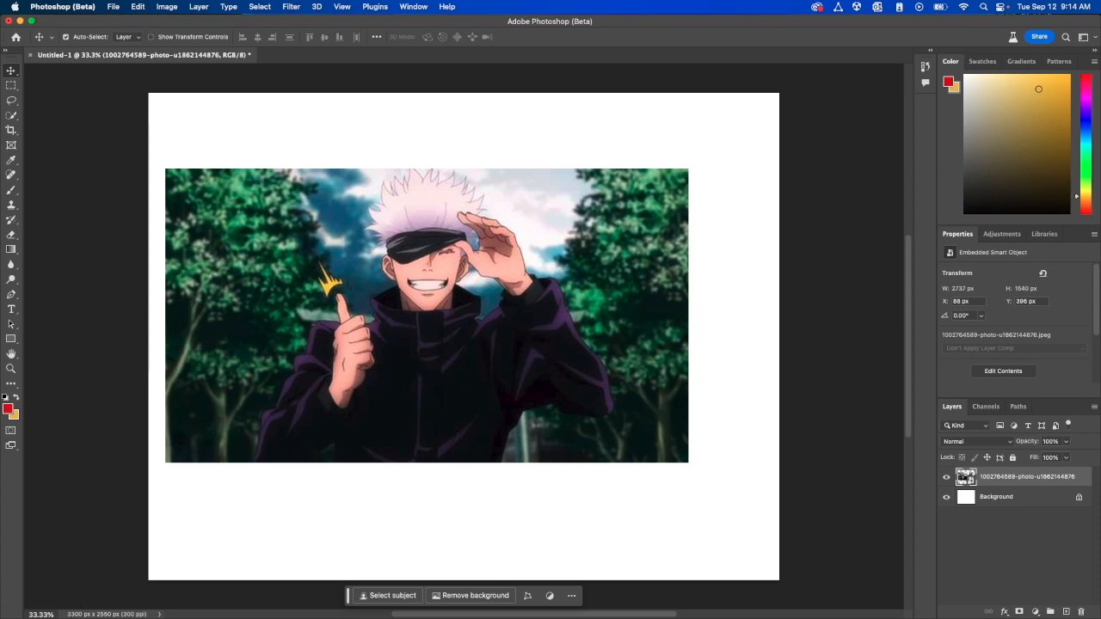
- Select the subject of the placed image and hide its background with a layer mask made from the selection
click(260, 6)
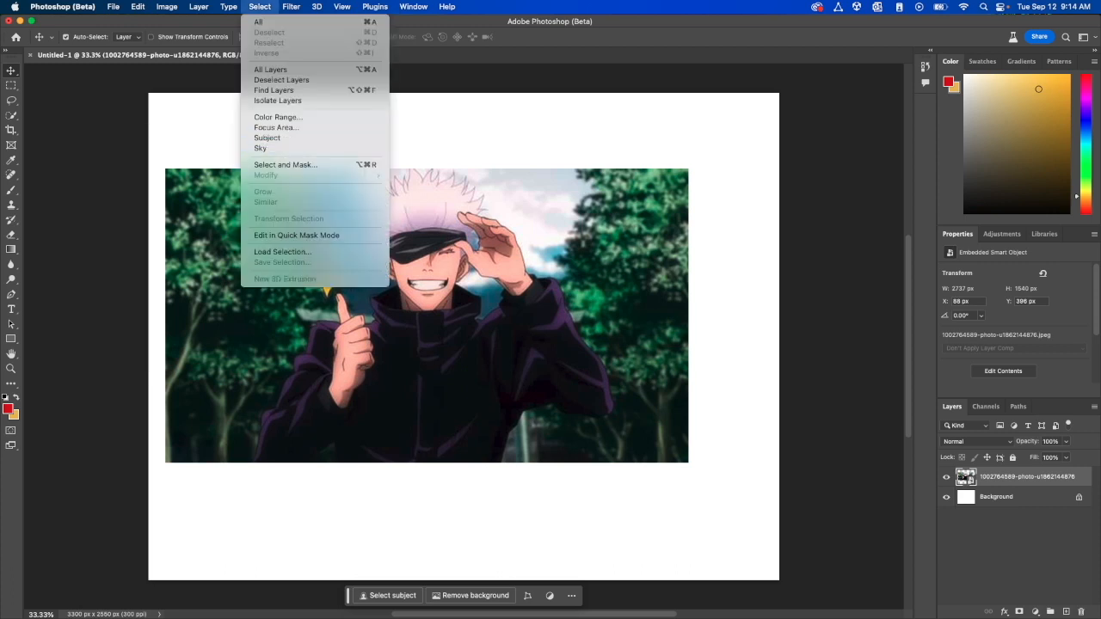
click(267, 138)
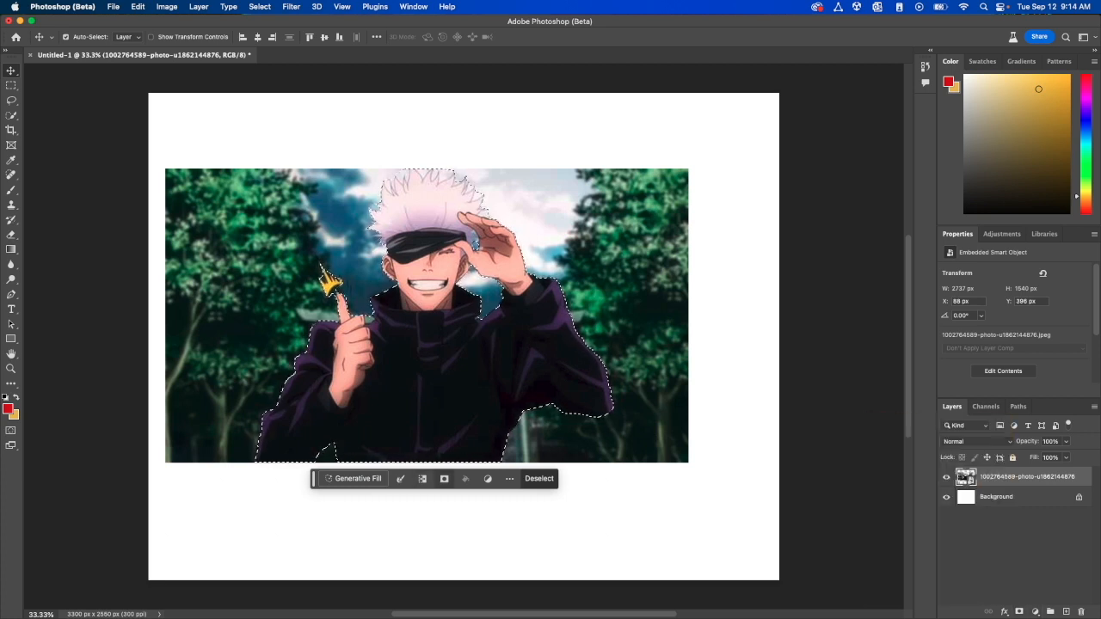
click(444, 478)
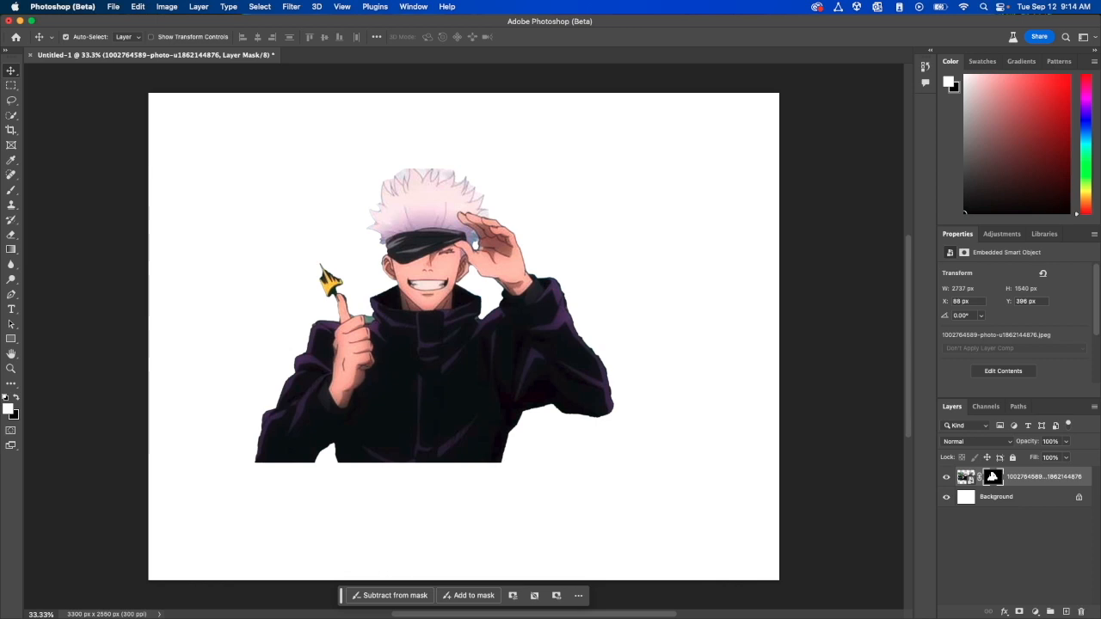
- Free-transform the masked character to about 69% scale and fit it into the upper-left corner of the canvas
click(113, 6)
mouse_move(137, 7)
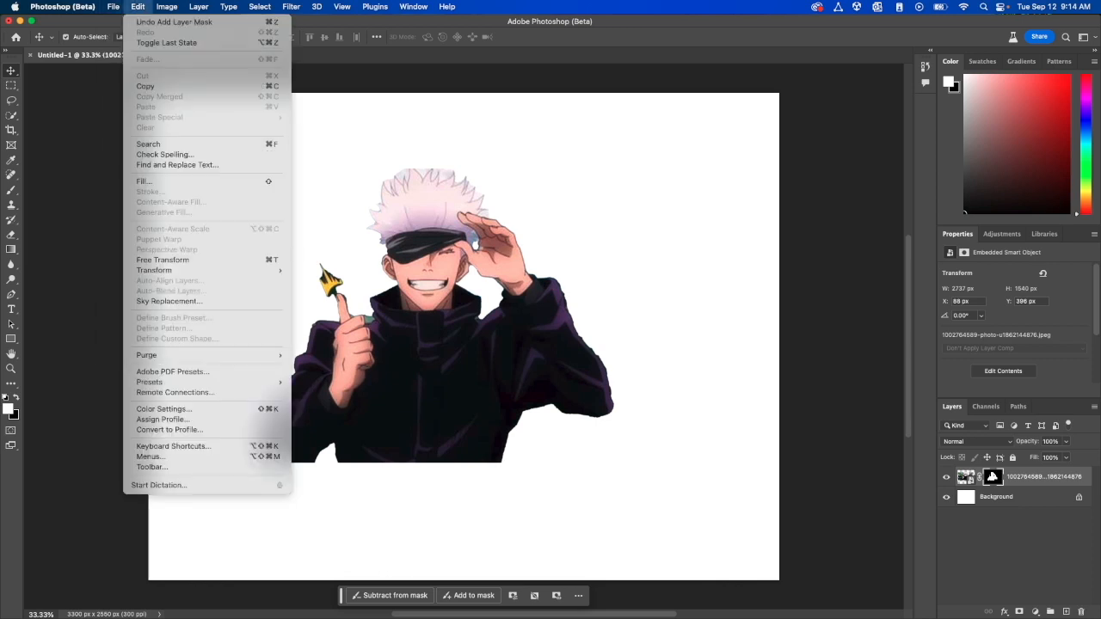
click(163, 259)
drag(687, 461, 463, 334)
drag(316, 264, 301, 184)
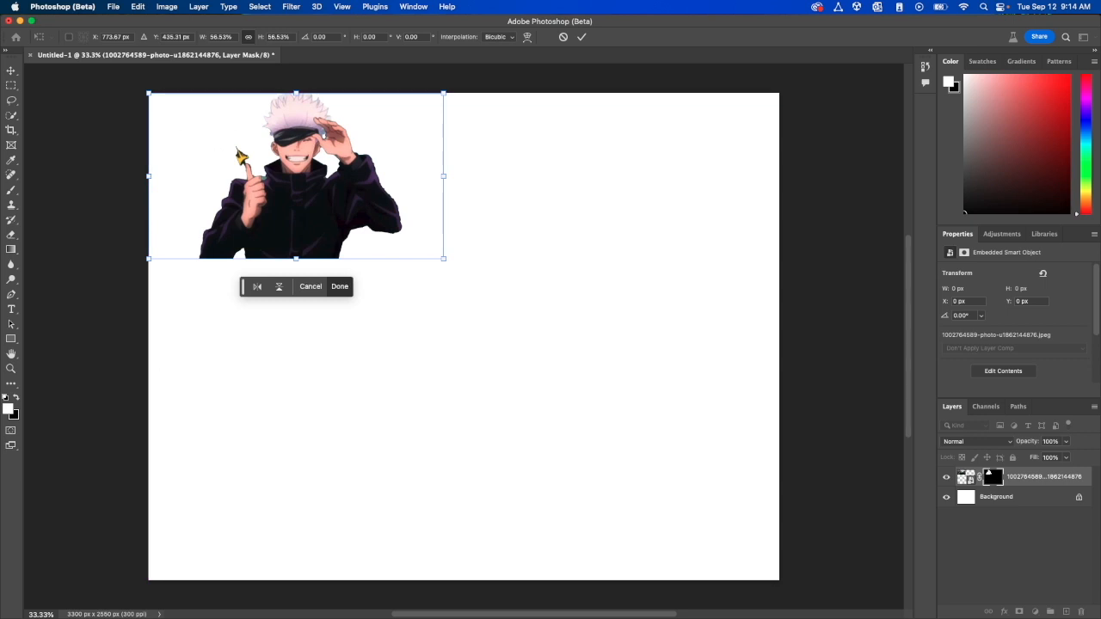
drag(443, 258, 508, 294)
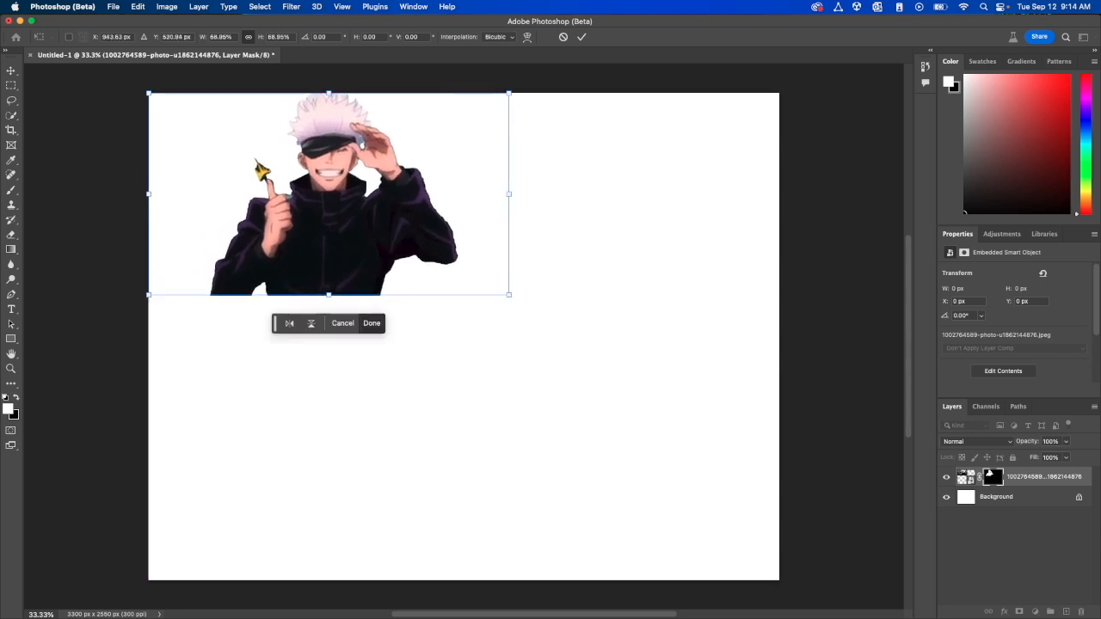
key(Return)
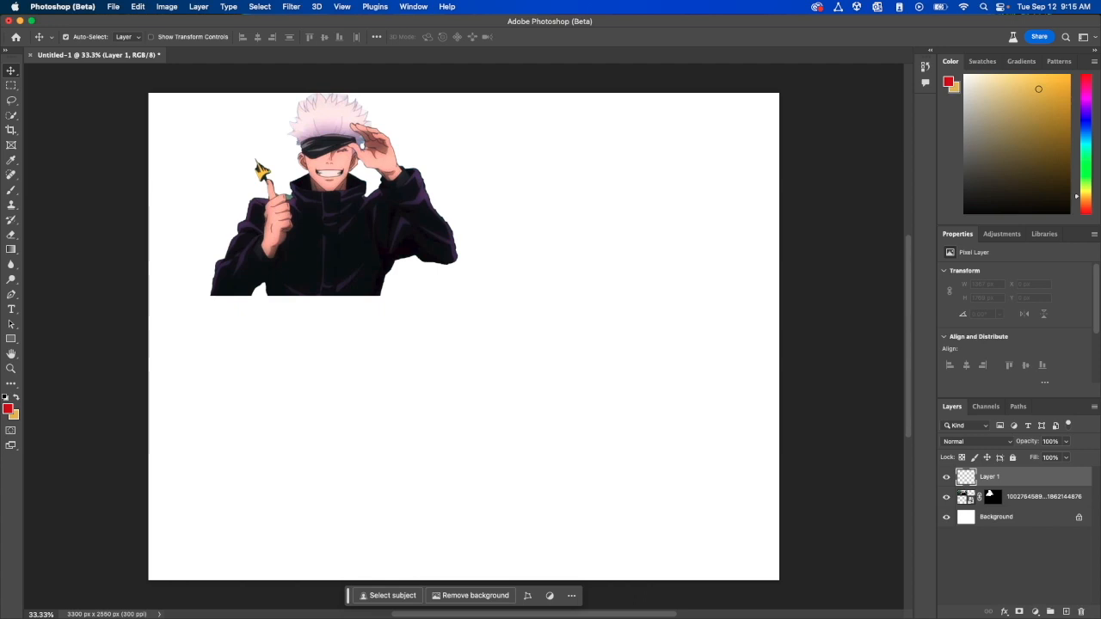
- Set the background colour to pink ff69ef
key(space)
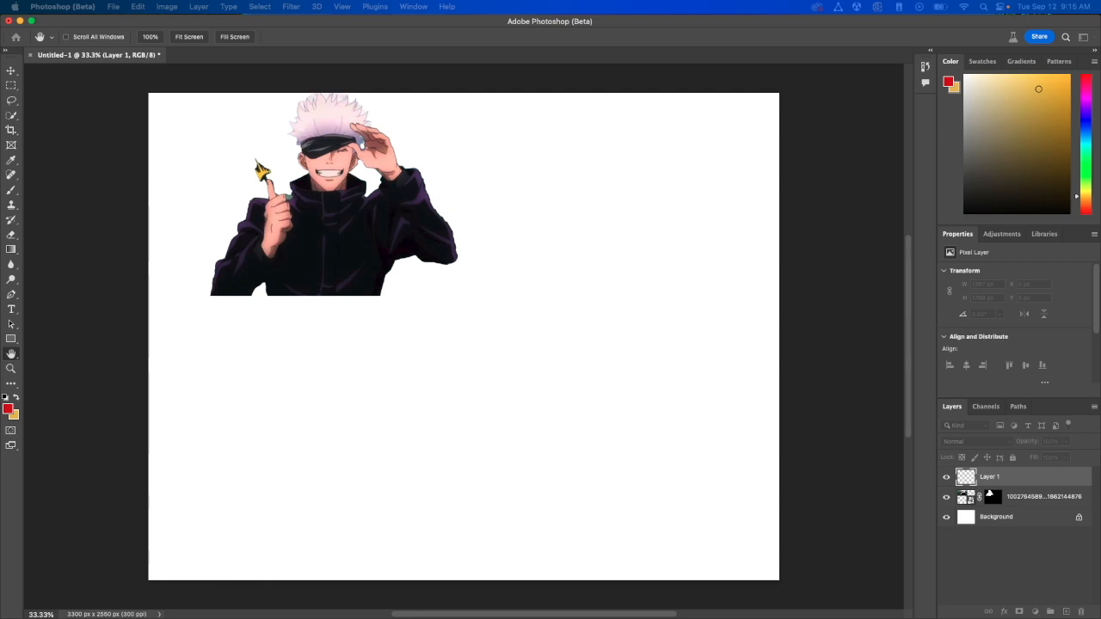
drag(256, 161, 283, 171)
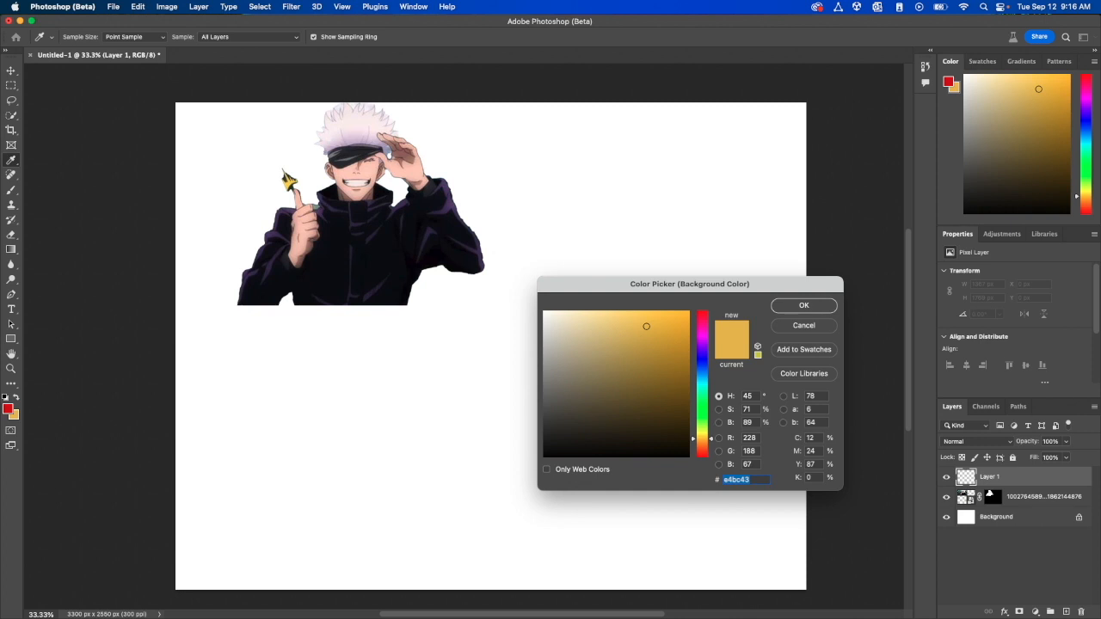
mouse_move(702, 438)
mouse_down()
mouse_move(702, 332)
mouse_move(636, 320)
mouse_move(640, 335)
mouse_move(629, 312)
mouse_up()
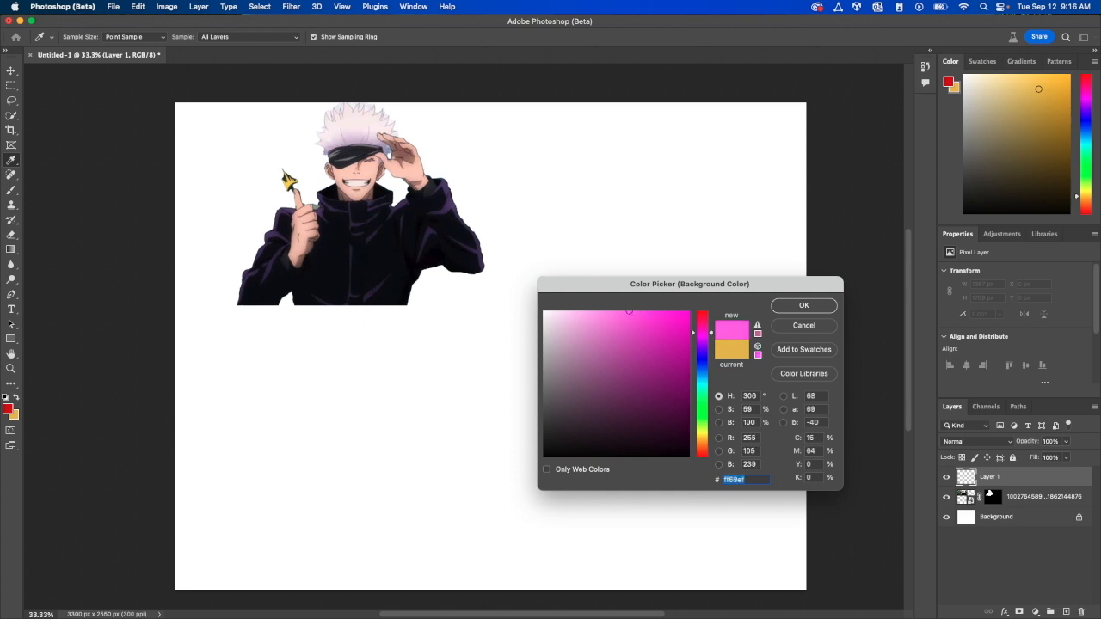
key(Return)
key(v)
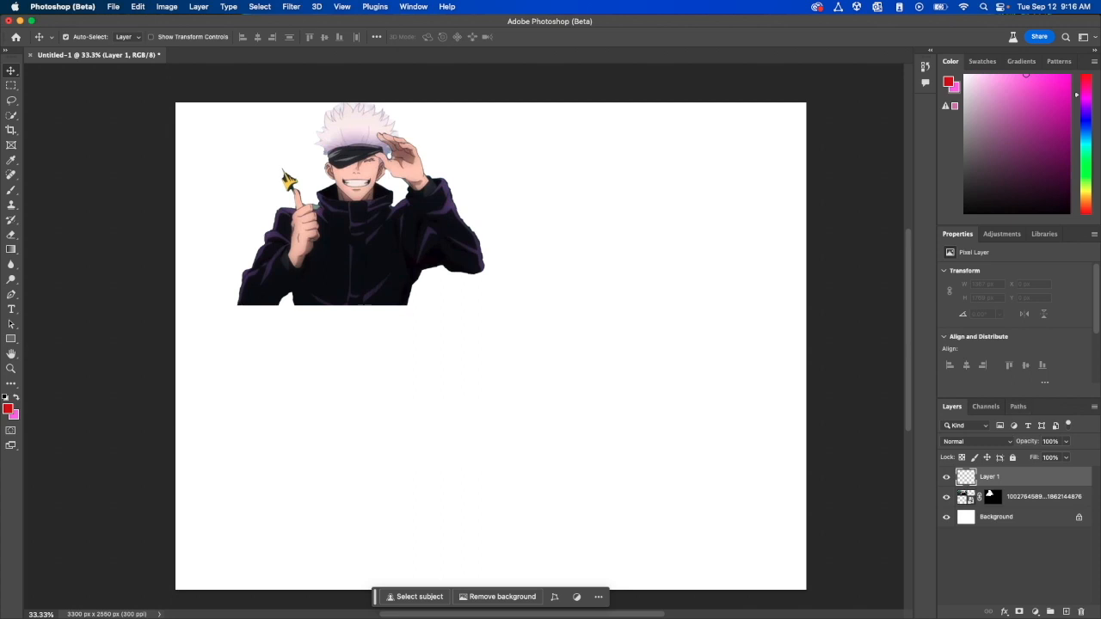
- Fill Layer 1 with the background colour in Normal mode at 100% opacity
click(137, 6)
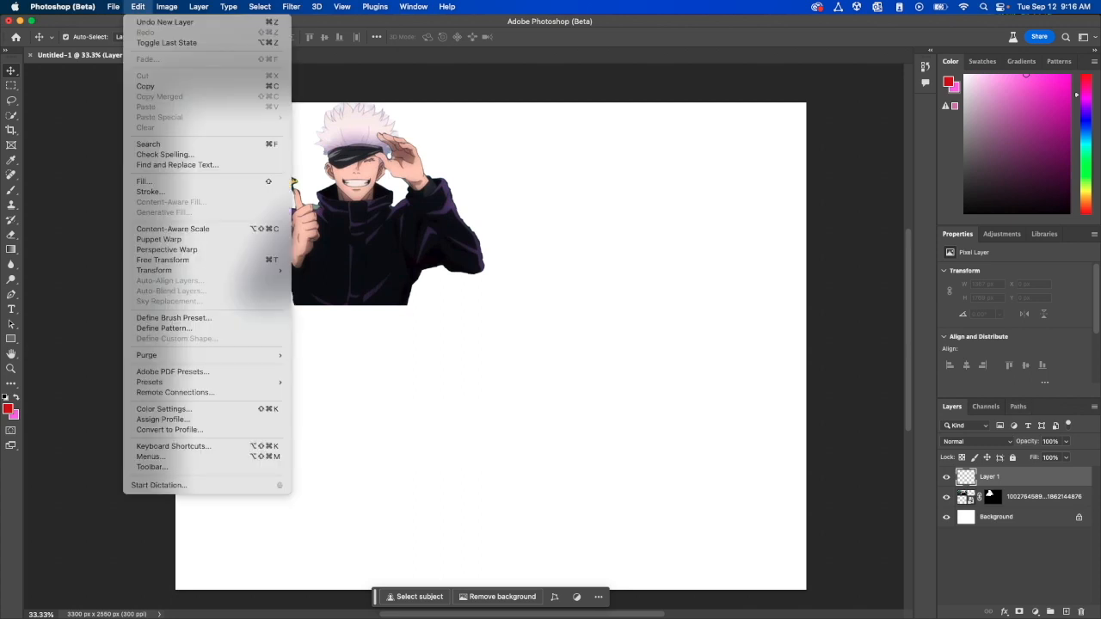
key(Escape)
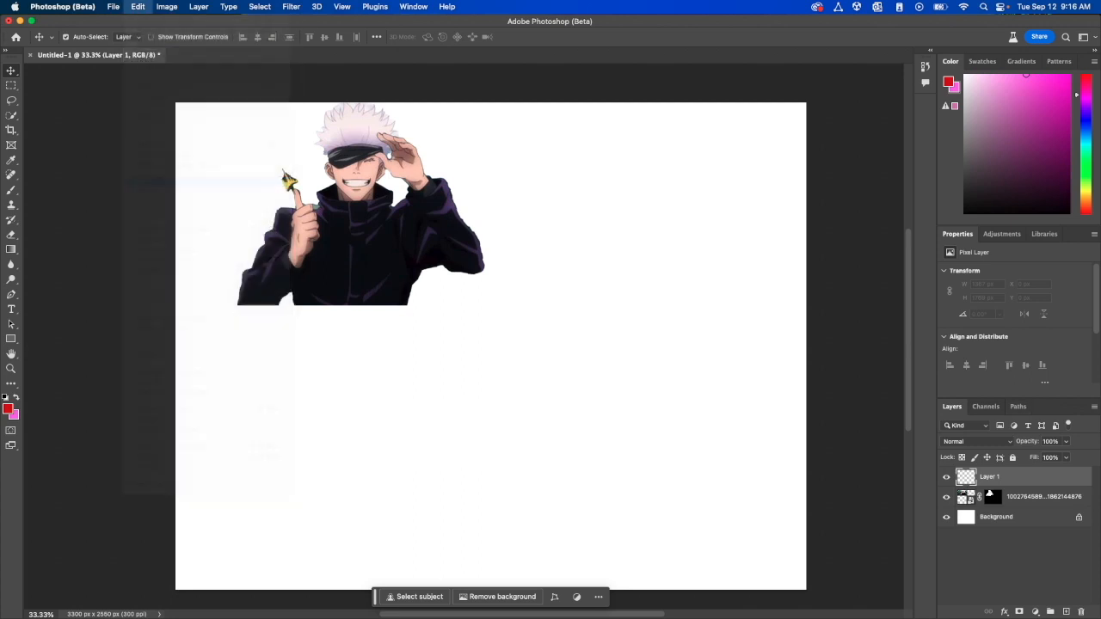
key(i)
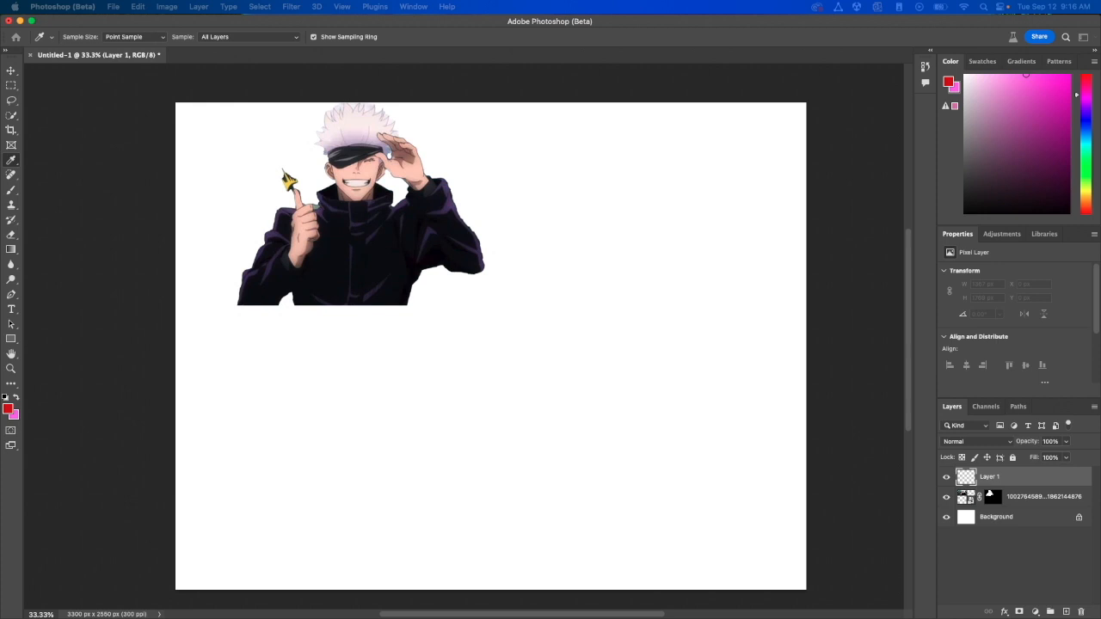
key(shift+F5)
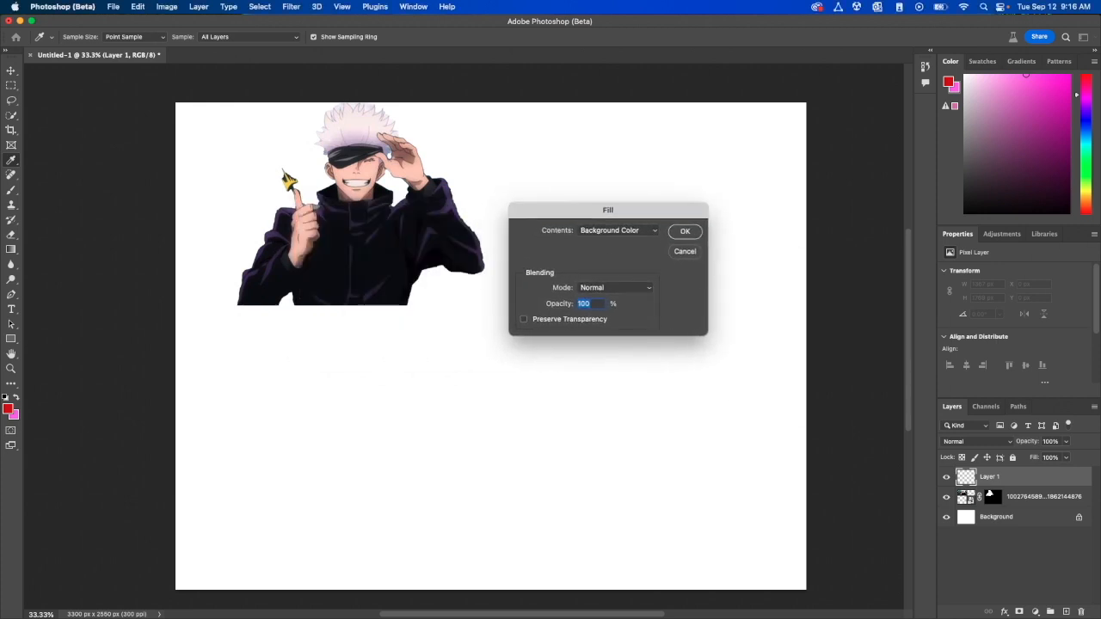
key(Return)
key(v)
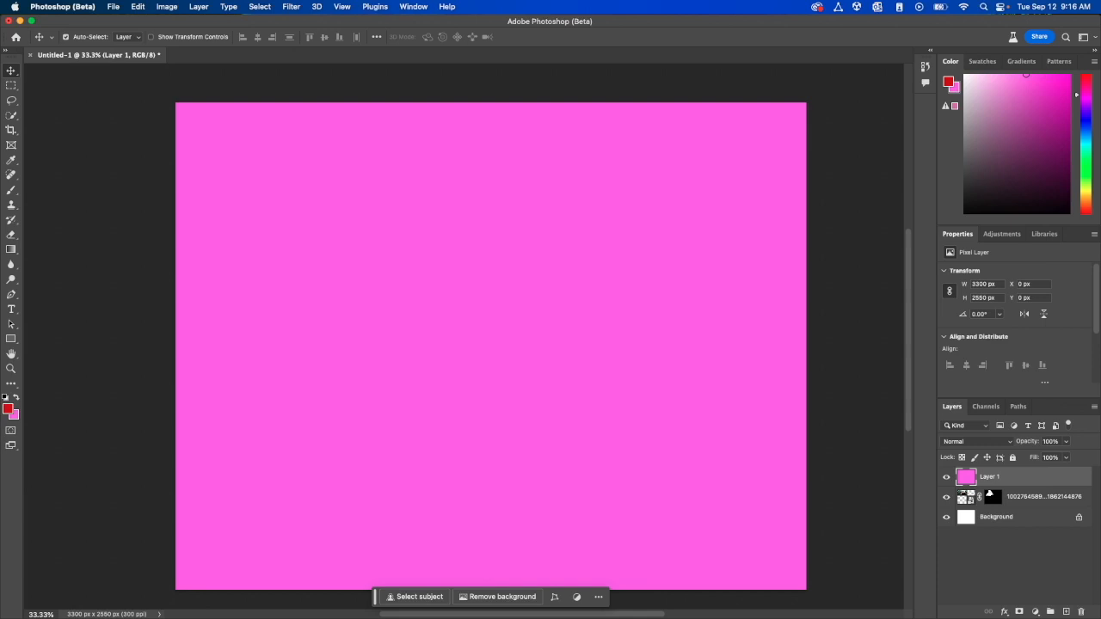
- Scale the pink fill to about 1802 × 1393 px in the canvas's upper-left corner and place Layer 1 beneath the character layer
click(138, 6)
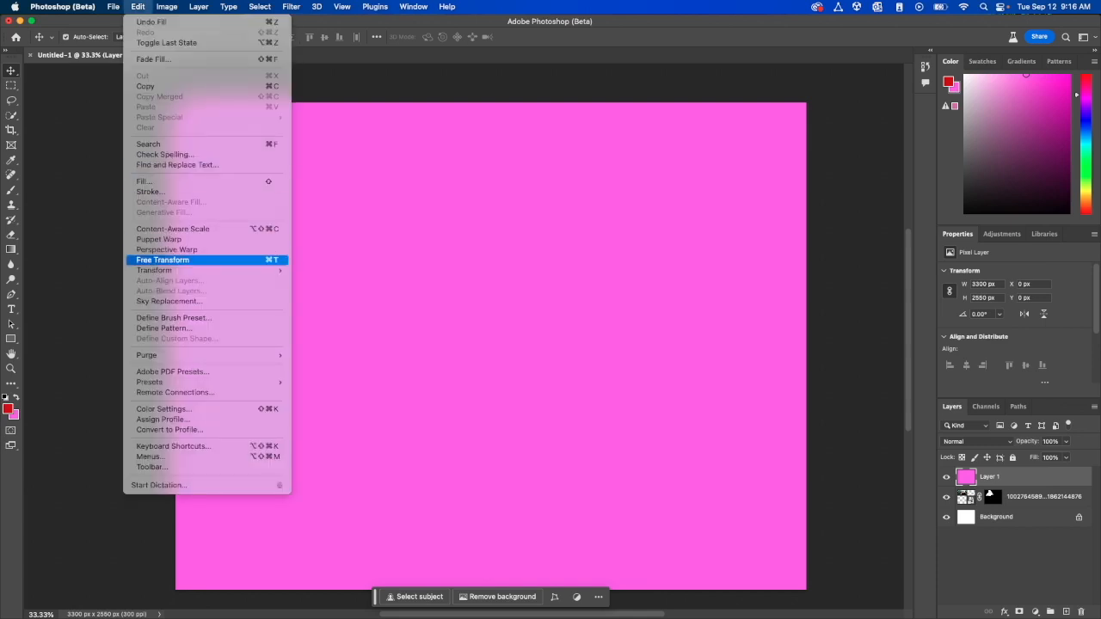
click(163, 260)
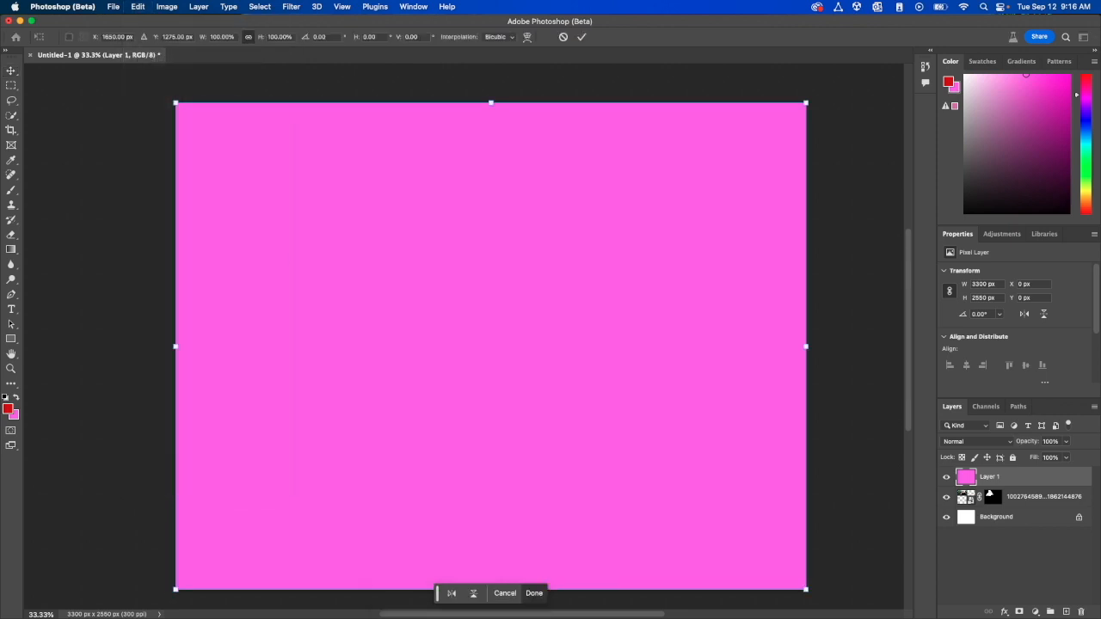
drag(806, 590, 519, 368)
key(Return)
drag(988, 482, 1000, 507)
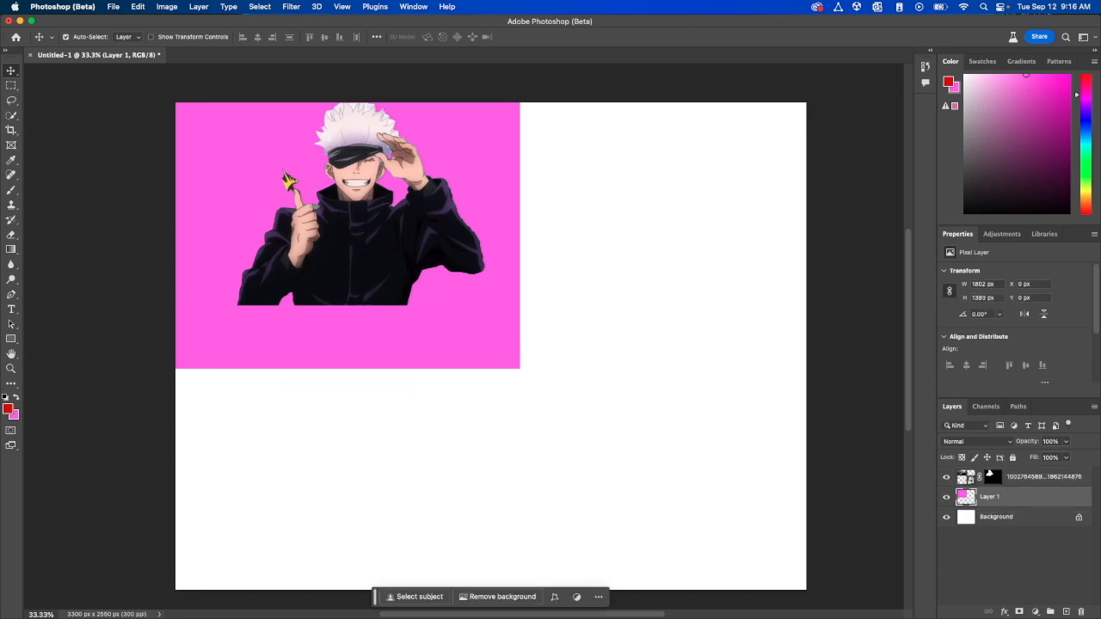
- Free-transform the masked character to about 132% scale and center it on the pink rectangle with their lower edges aligned
click(1032, 477)
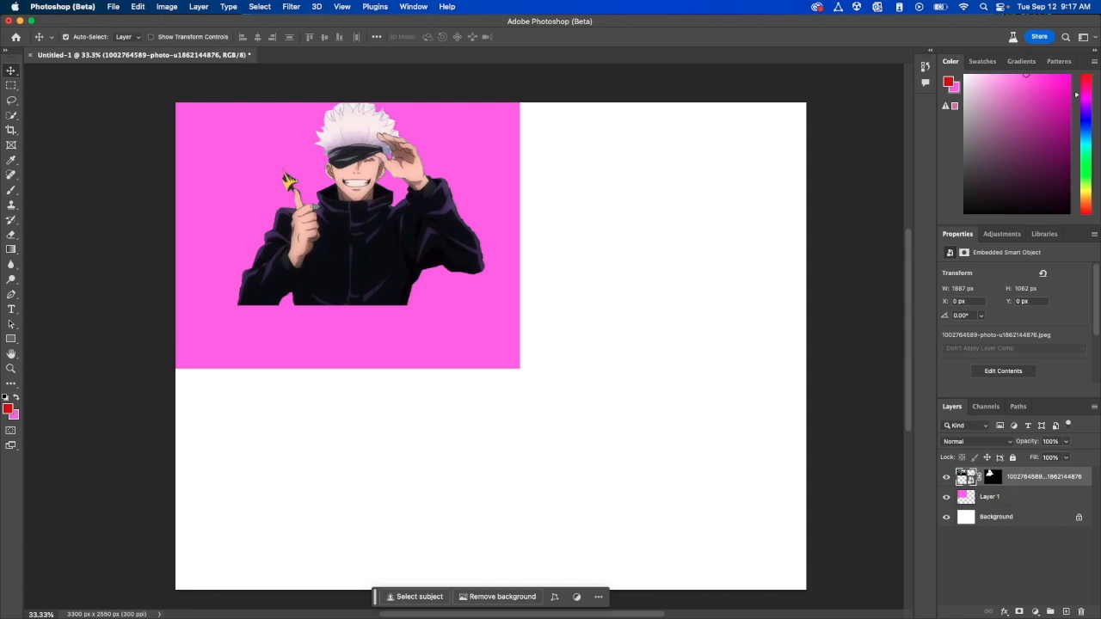
double_click(1043, 476)
key(Return)
click(137, 6)
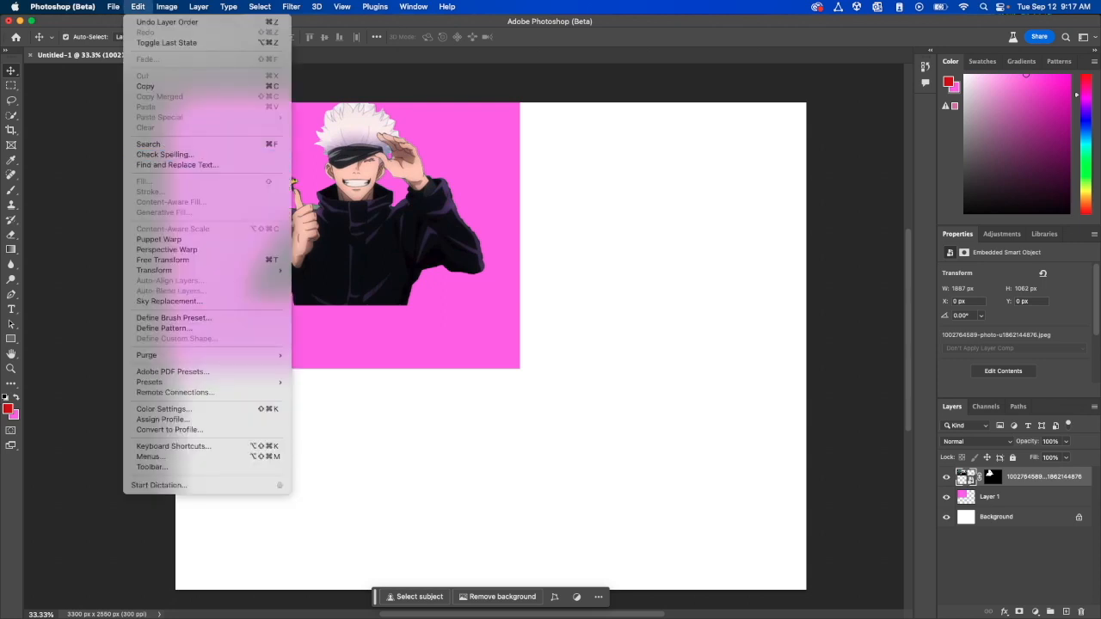
key(Return)
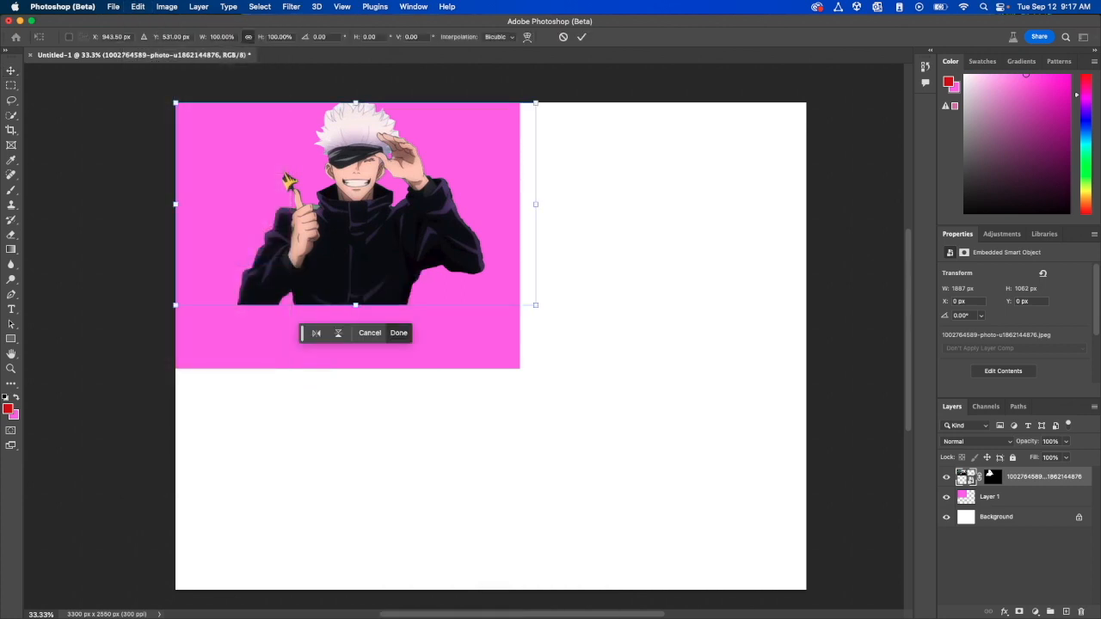
drag(535, 304, 651, 369)
drag(421, 236, 355, 234)
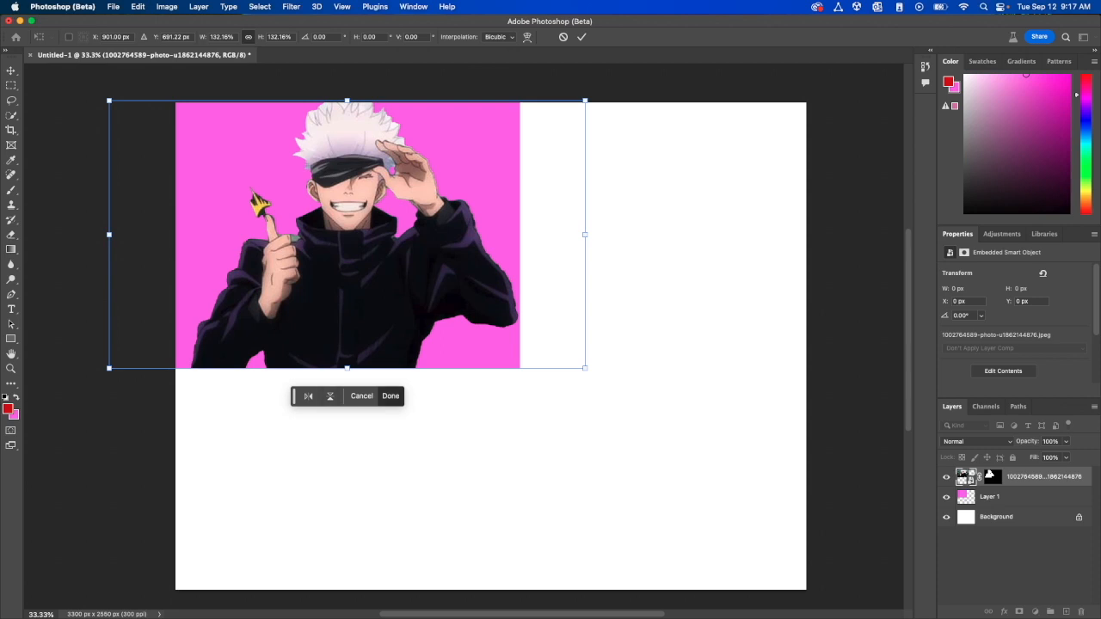
key(Return)
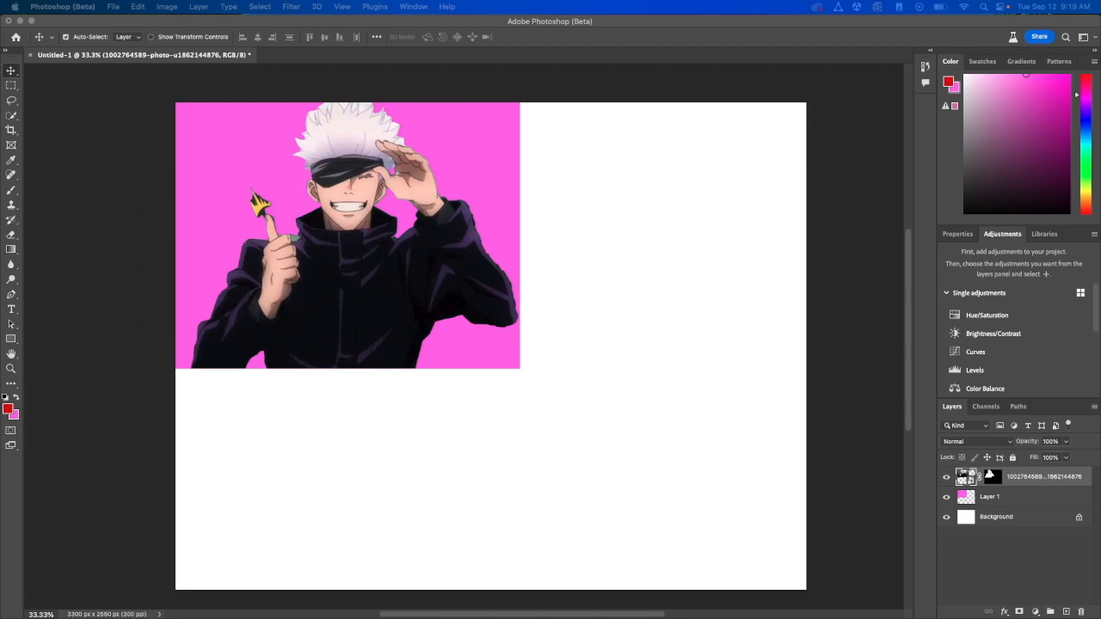
- Apply a Hue/Saturation adjustment to the character layer with Hue +116, Saturation +71 and Lightness -7
key(super+Tab)
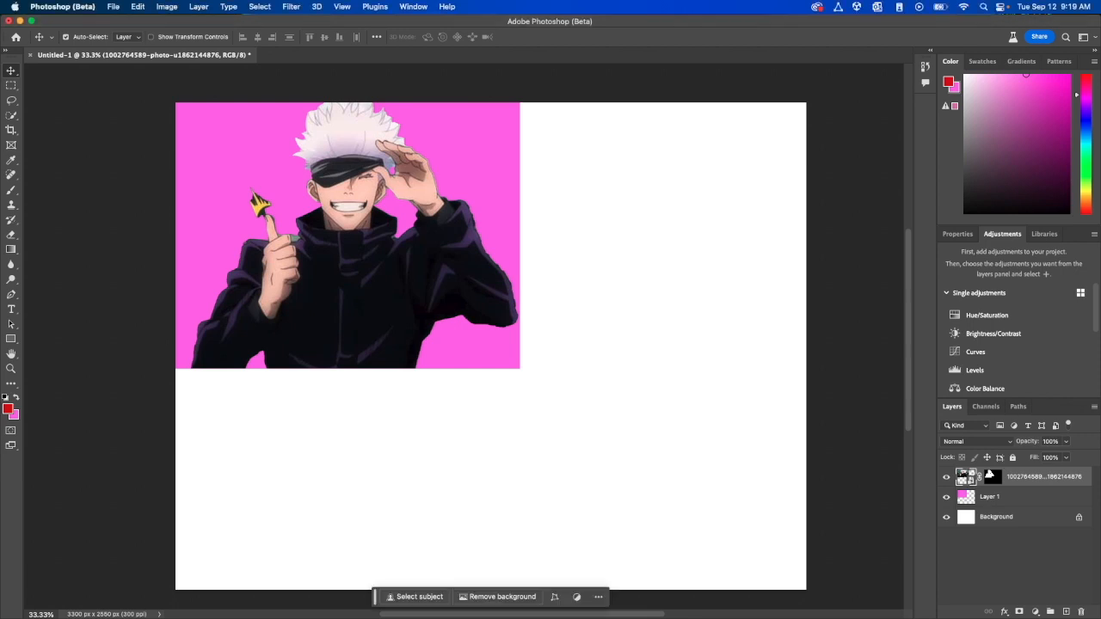
click(199, 6)
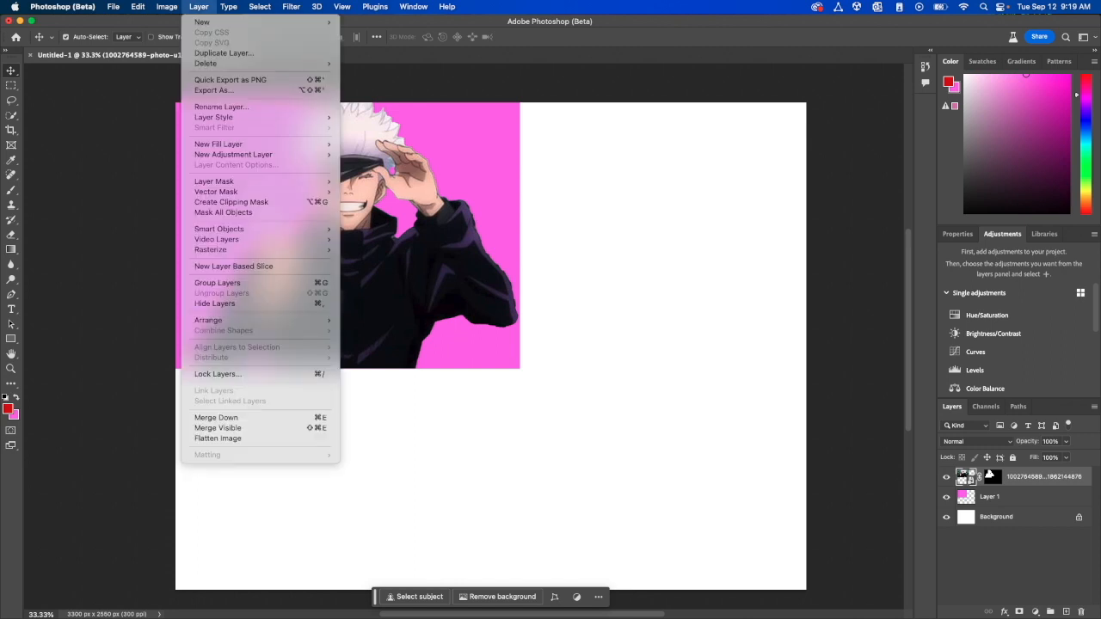
mouse_move(167, 6)
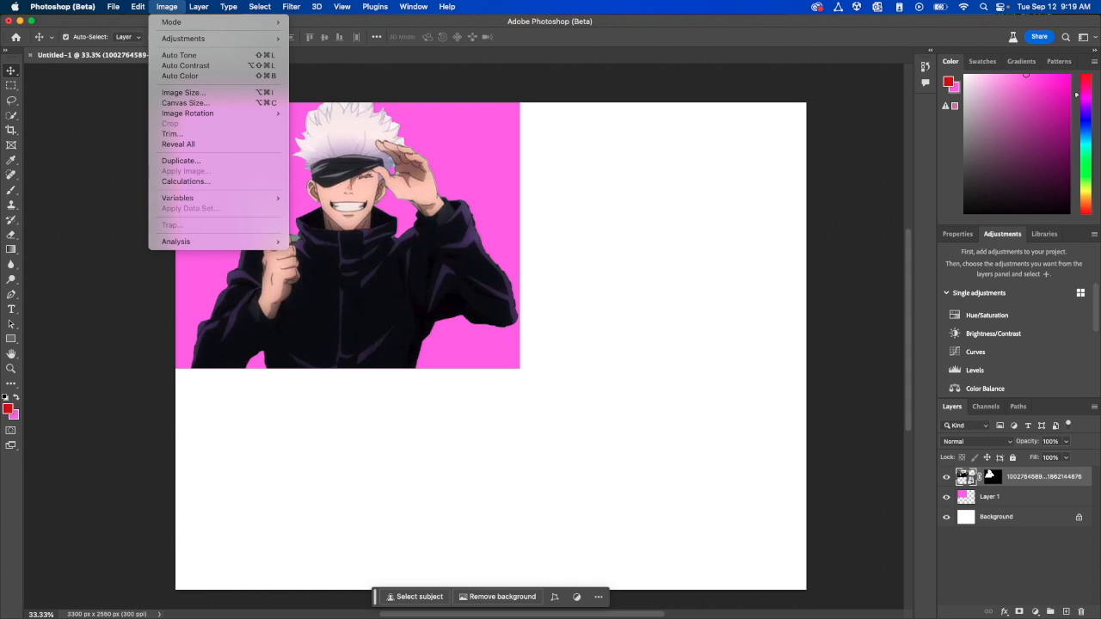
mouse_move(183, 38)
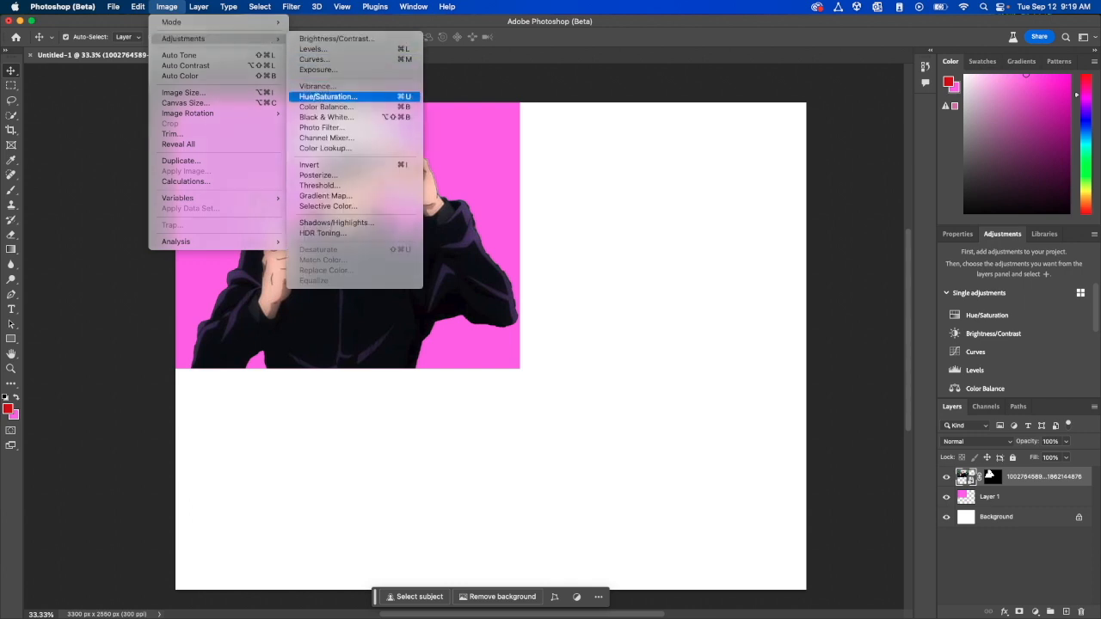
click(328, 96)
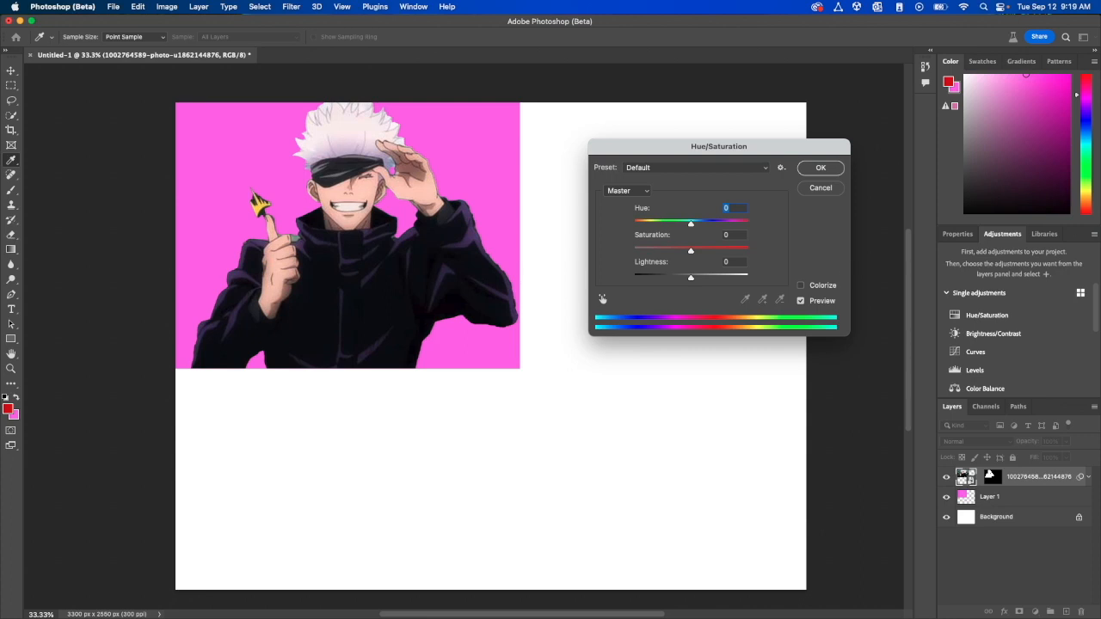
drag(690, 223, 745, 251)
mouse_move(691, 277)
mouse_down()
mouse_move(729, 277)
mouse_move(686, 277)
mouse_up()
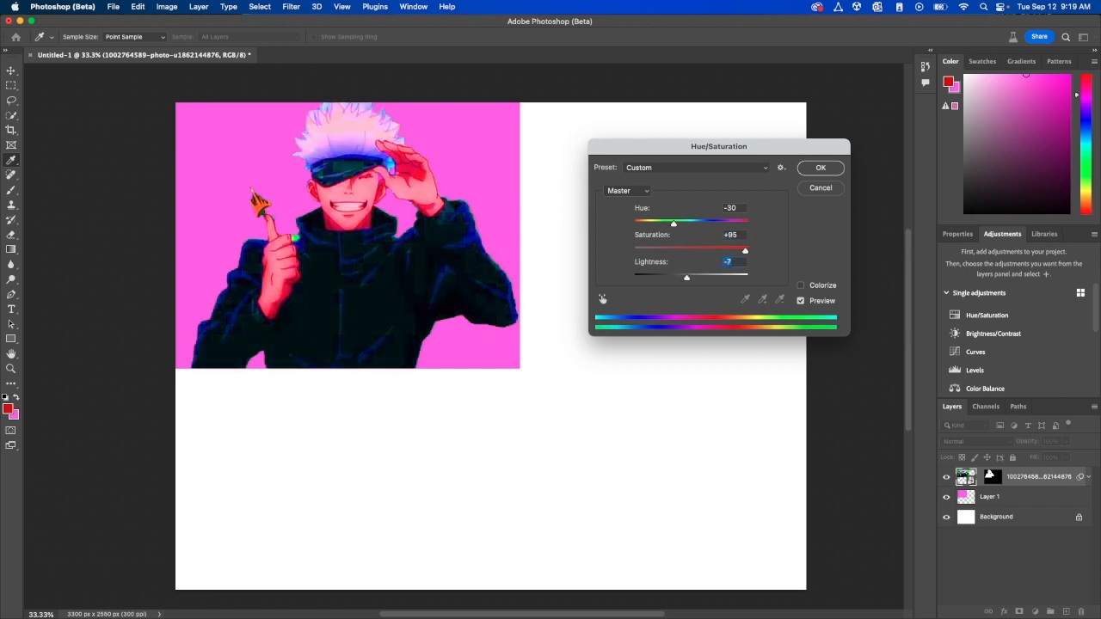
mouse_move(745, 251)
mouse_down()
mouse_move(633, 251)
mouse_move(731, 250)
mouse_up()
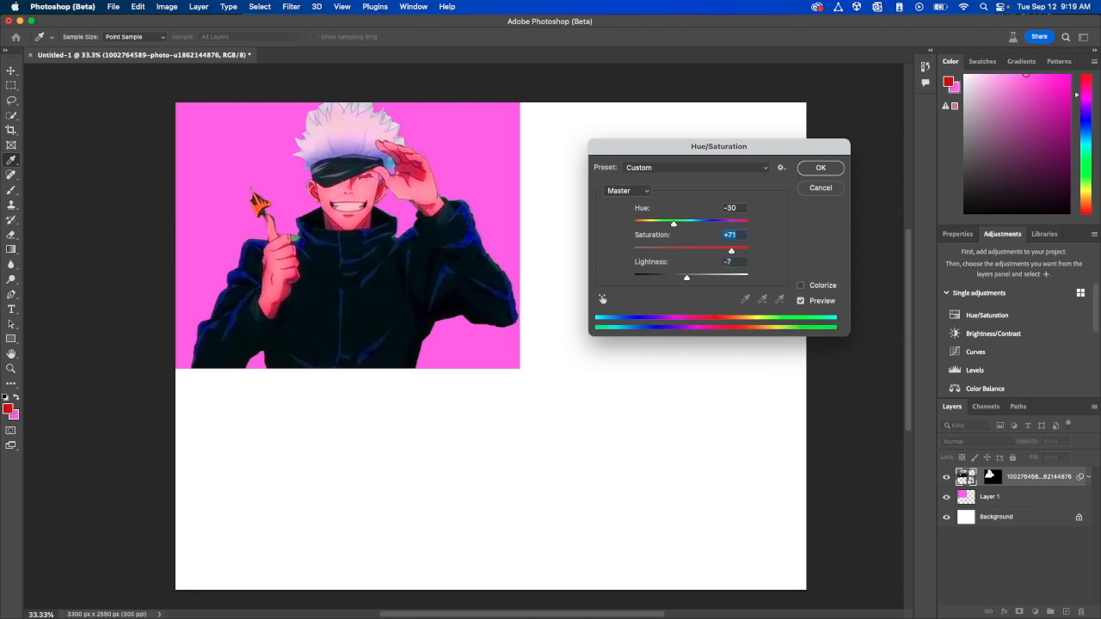
drag(674, 223, 733, 223)
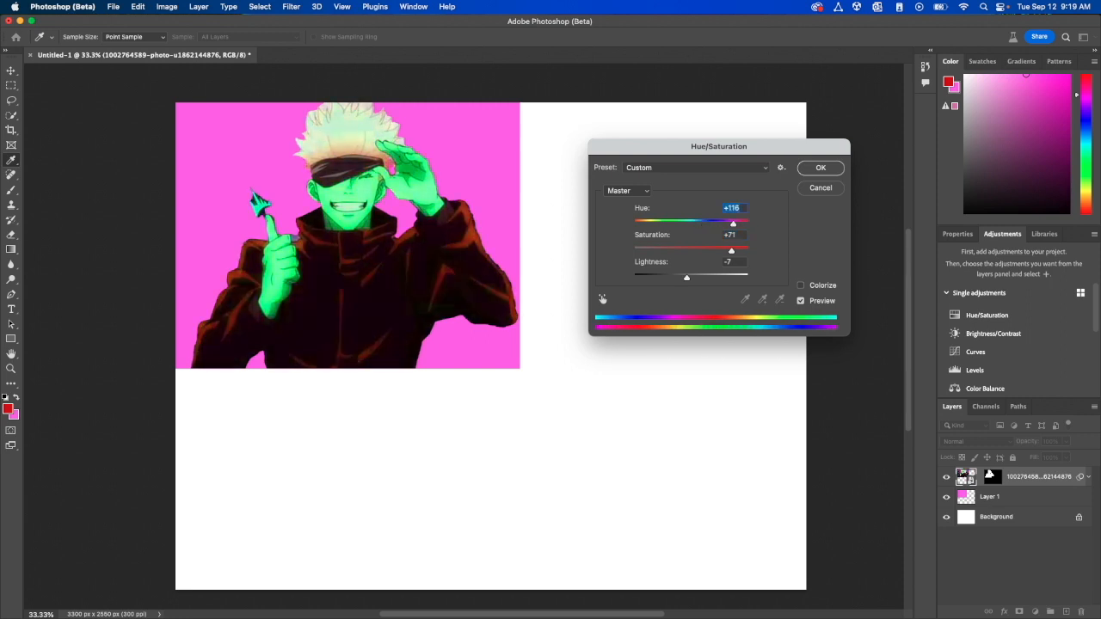
key(Return)
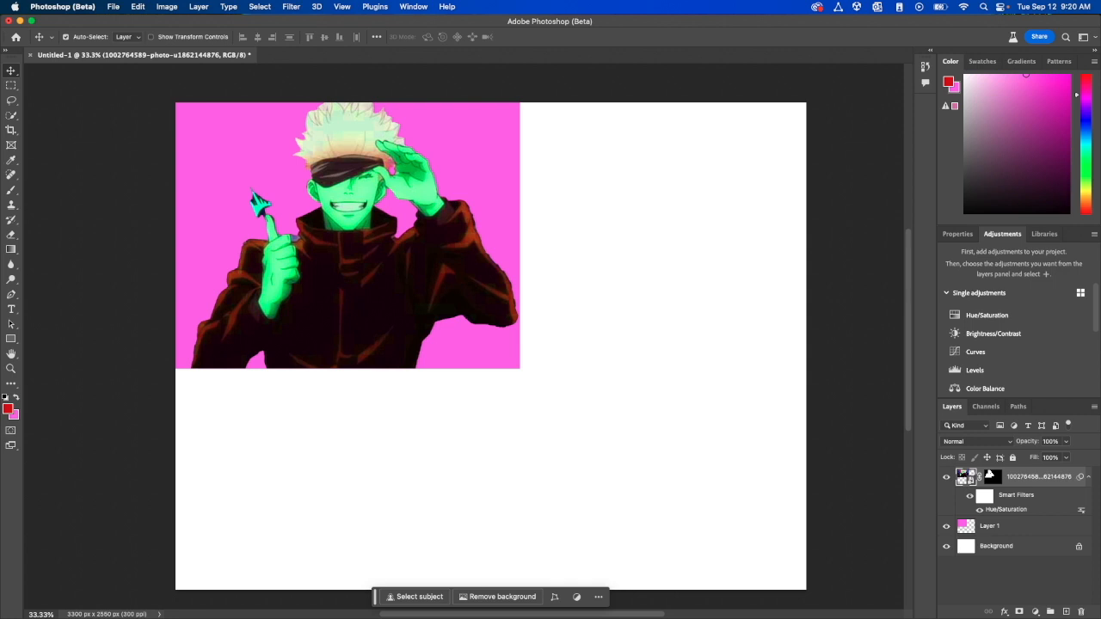
- Duplicate the character layer under its default copy name and move the copy into the white area beside the pink rectangle
double_click(1039, 476)
right_click(1025, 476)
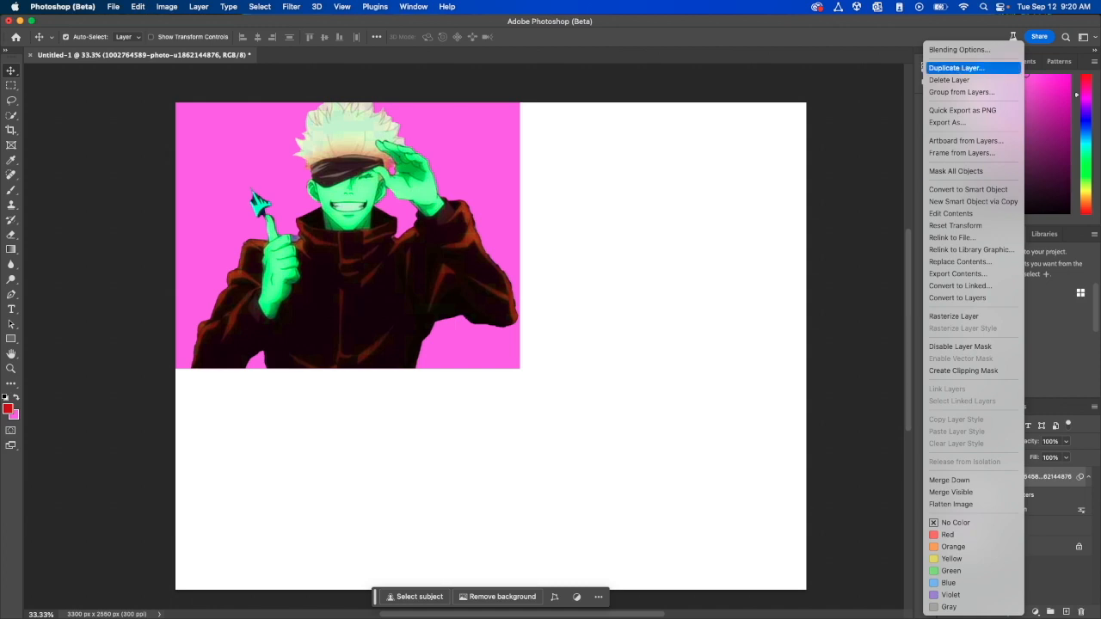
click(955, 67)
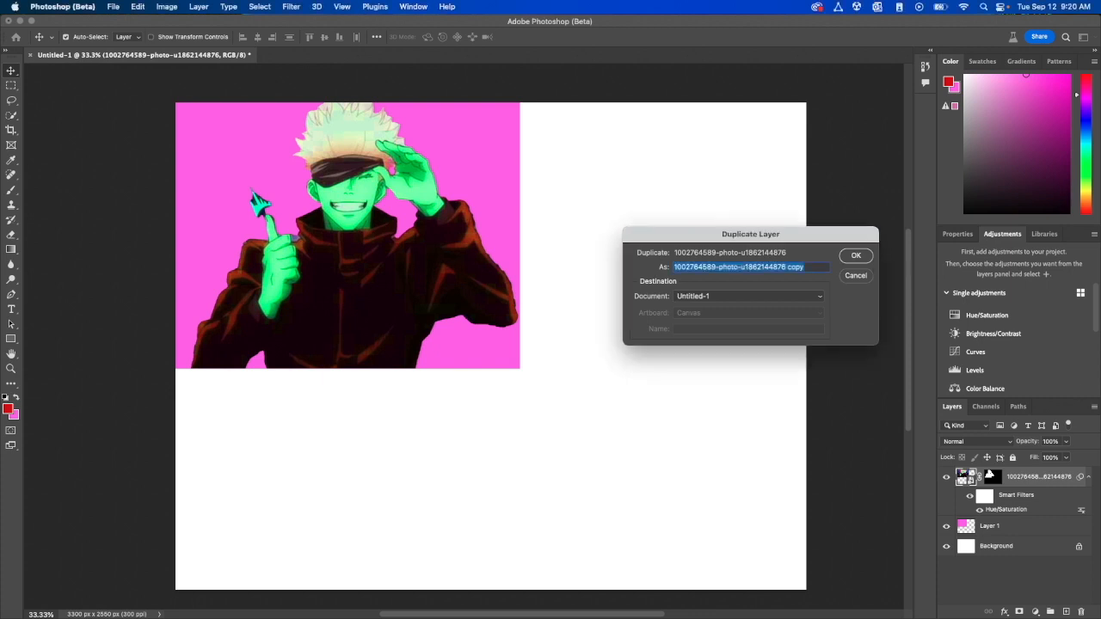
click(855, 258)
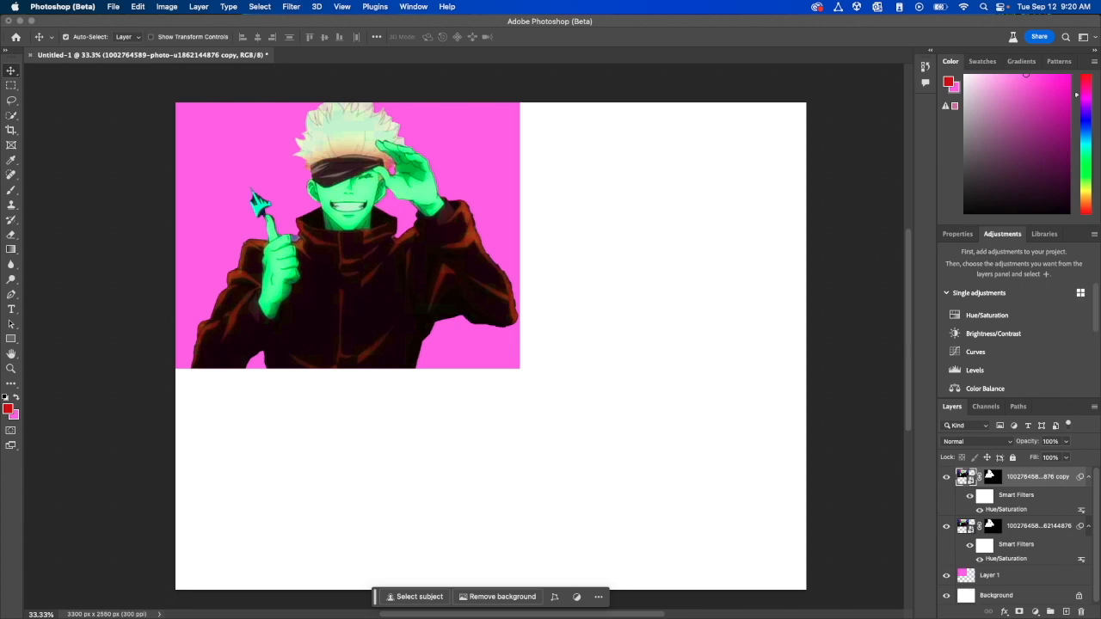
click(11, 70)
click(47, 71)
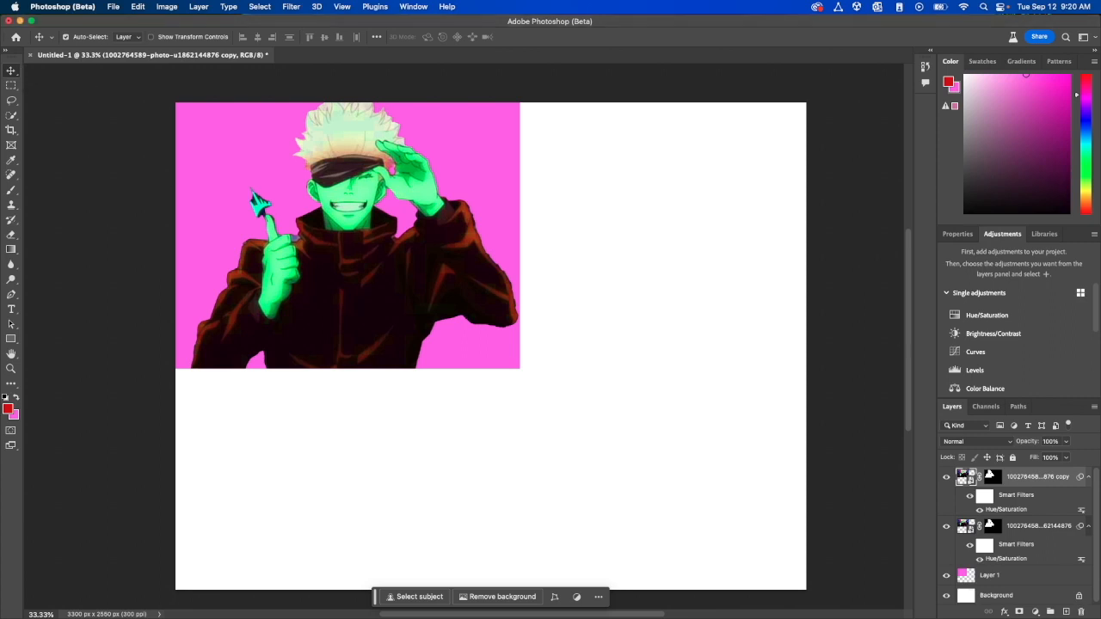
drag(387, 209, 718, 212)
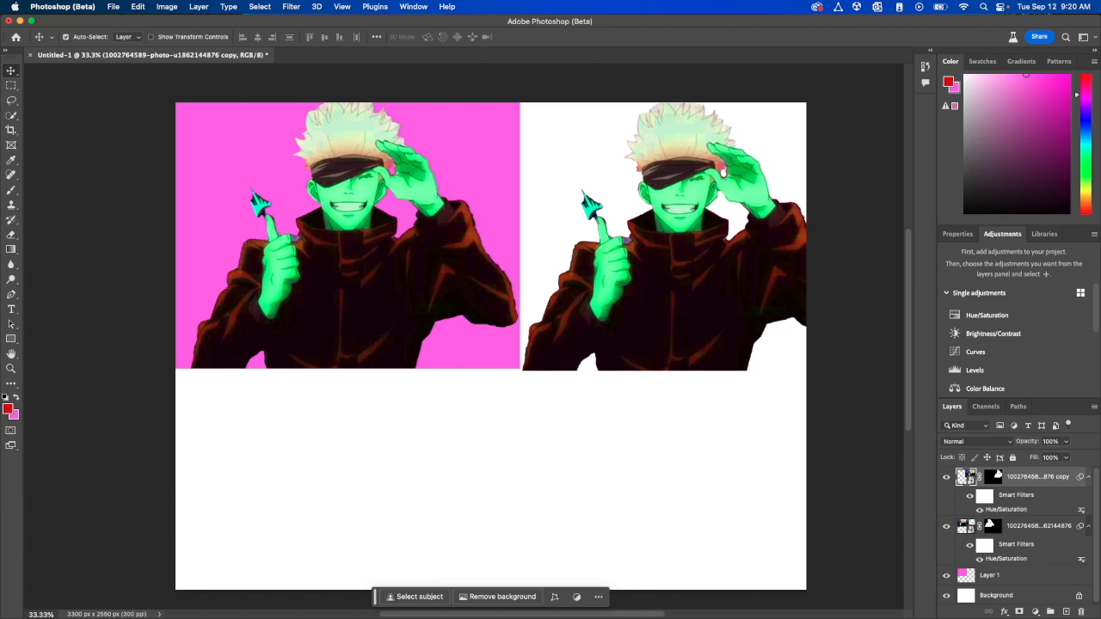
- Free-transform the character copy to about 81% scale, fitting it beside the pink rectangle with its base level with the rectangle's lower edge
key(super)
key(super+t)
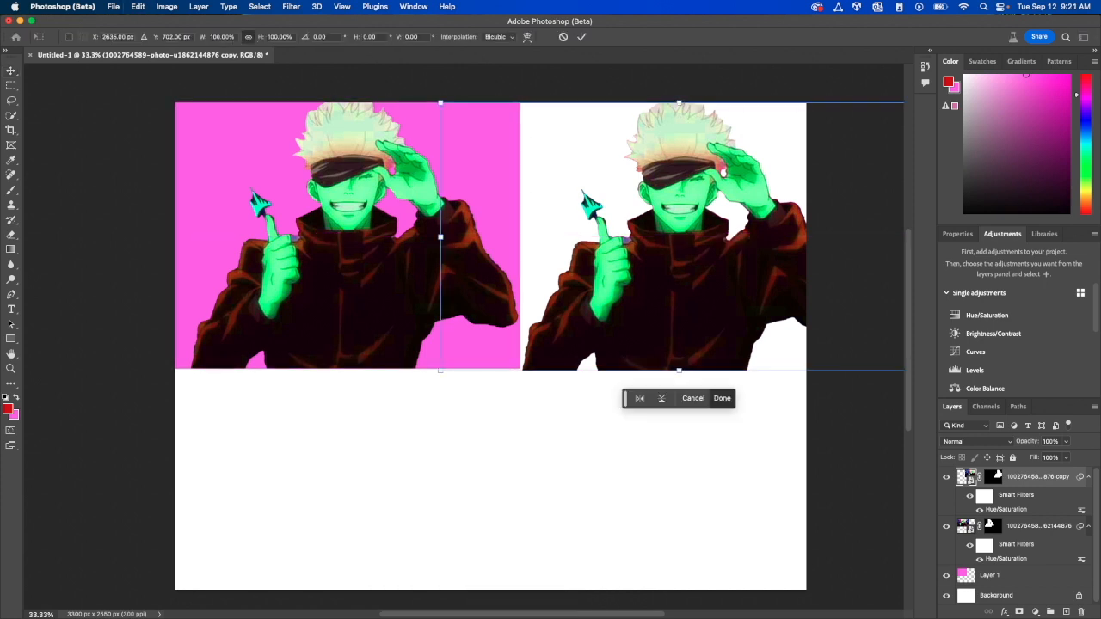
drag(441, 370, 495, 364)
drag(700, 259, 682, 244)
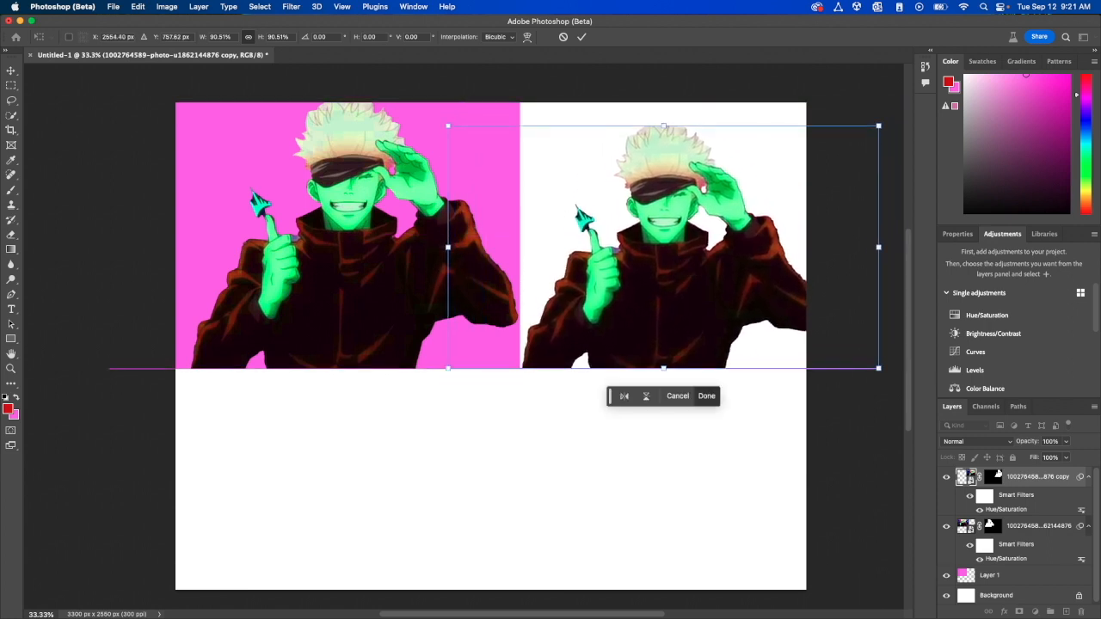
drag(448, 368, 493, 342)
drag(696, 253, 662, 268)
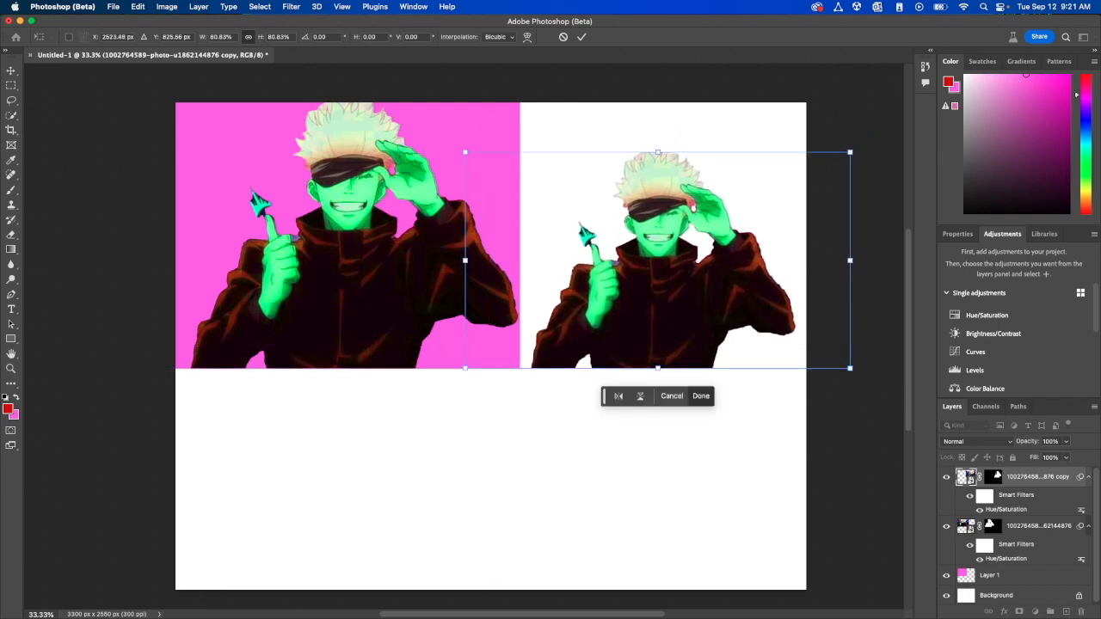
key(Return)
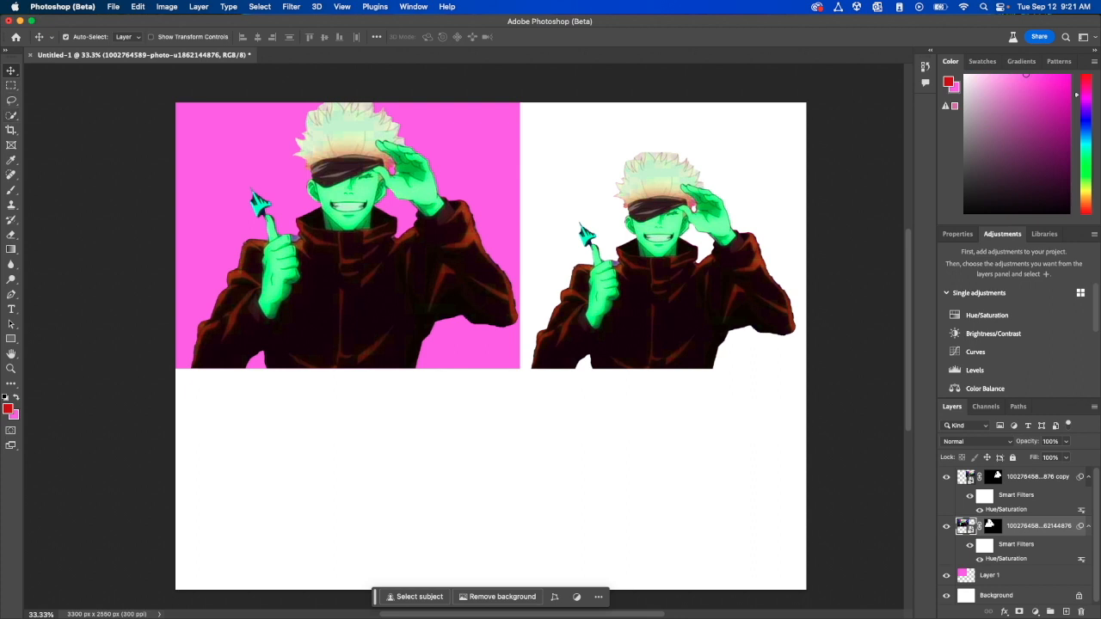
- Free-transform the character on the pink rectangle to about 79% scale and recenter it horizontally with its base on the rectangle's lower edge
key(super+t)
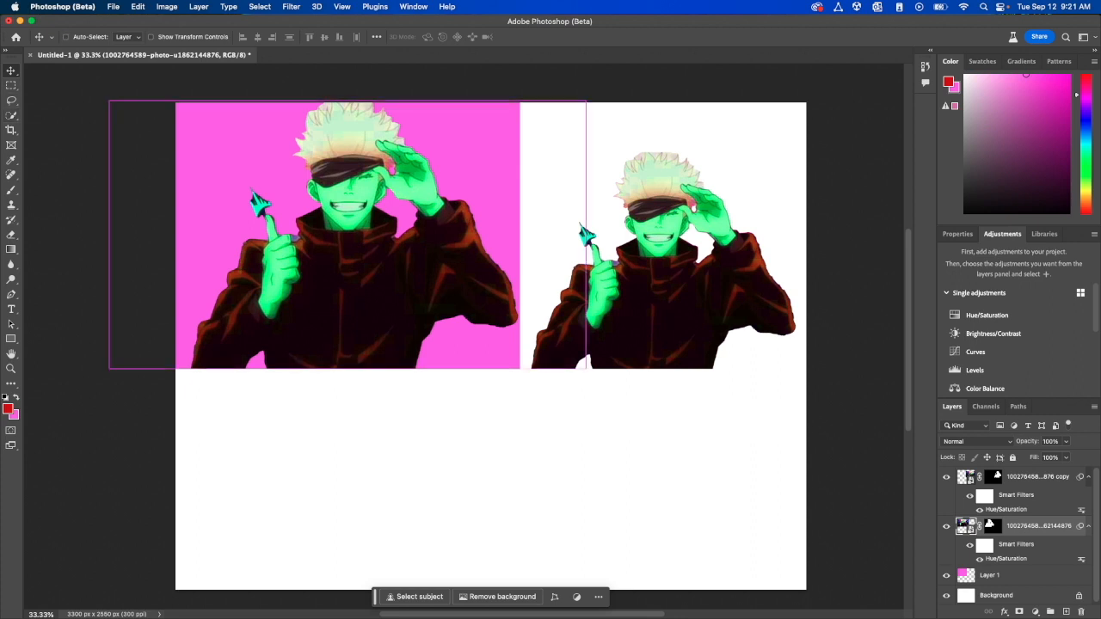
drag(585, 101, 486, 156)
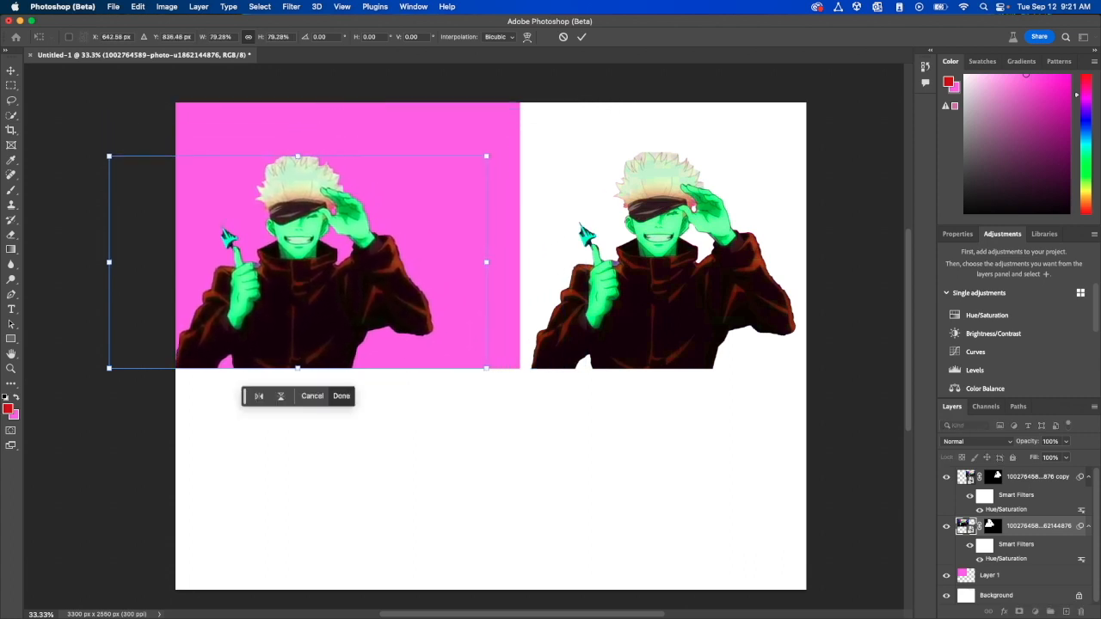
drag(339, 263, 388, 263)
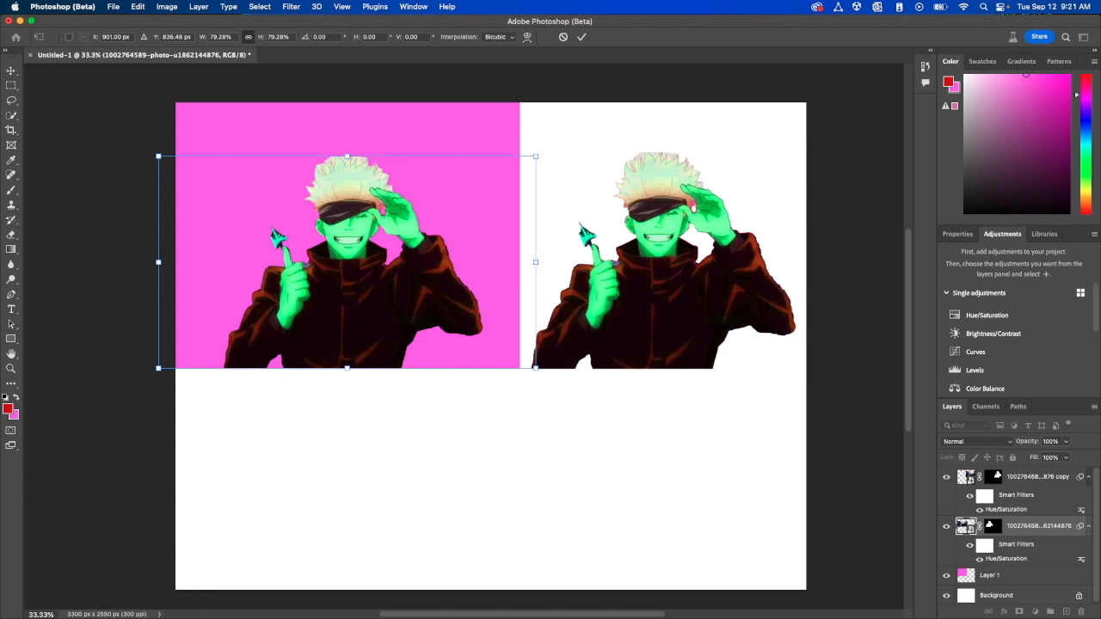
click(391, 396)
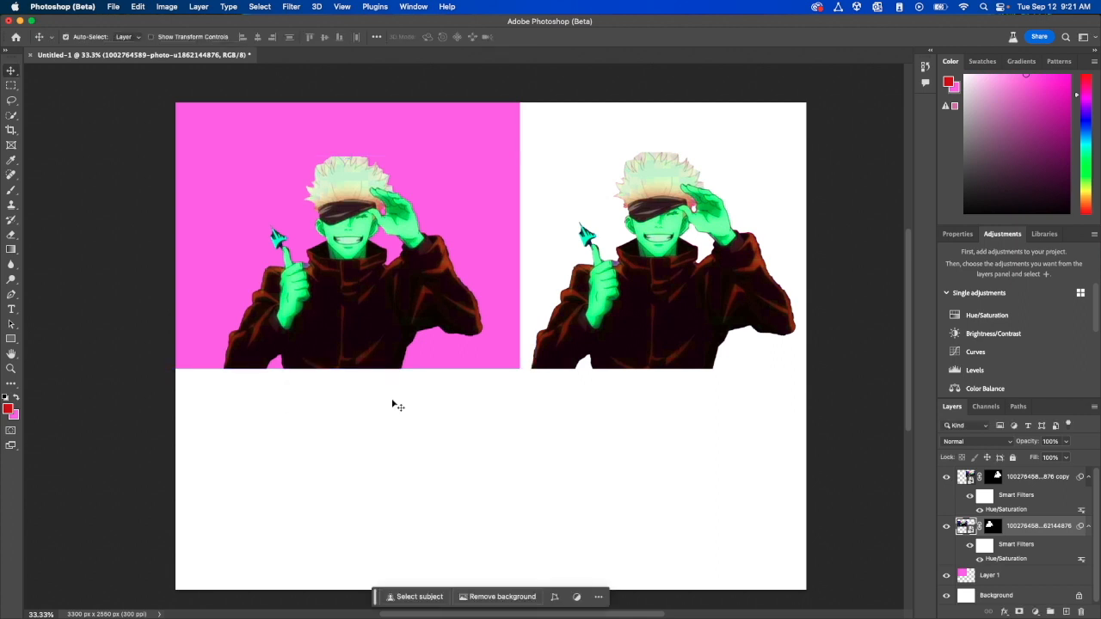
- Free-transform the pink rectangle on Layer 1 to about 96% scale, keeping it flush with the canvas's upper-left corner
click(1014, 574)
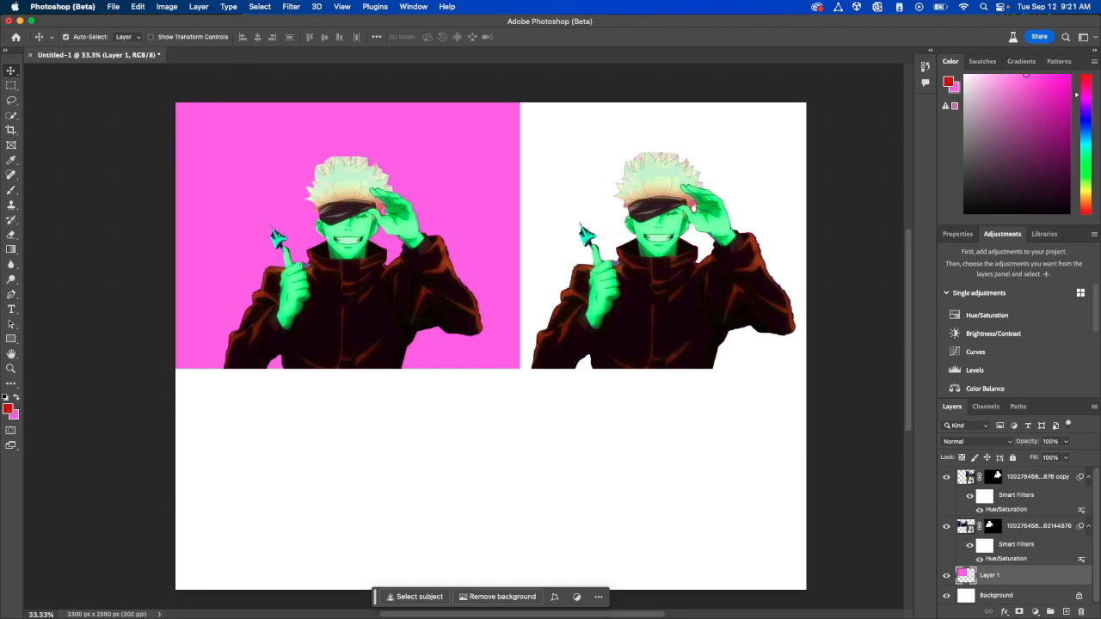
key(super+t)
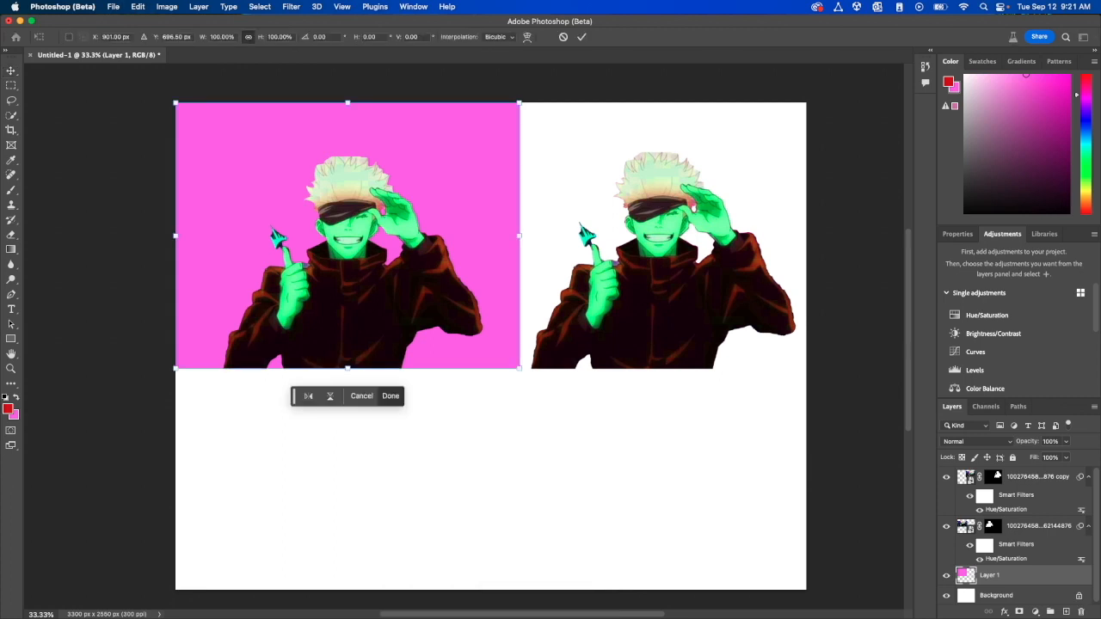
drag(518, 104, 505, 112)
drag(481, 187, 481, 176)
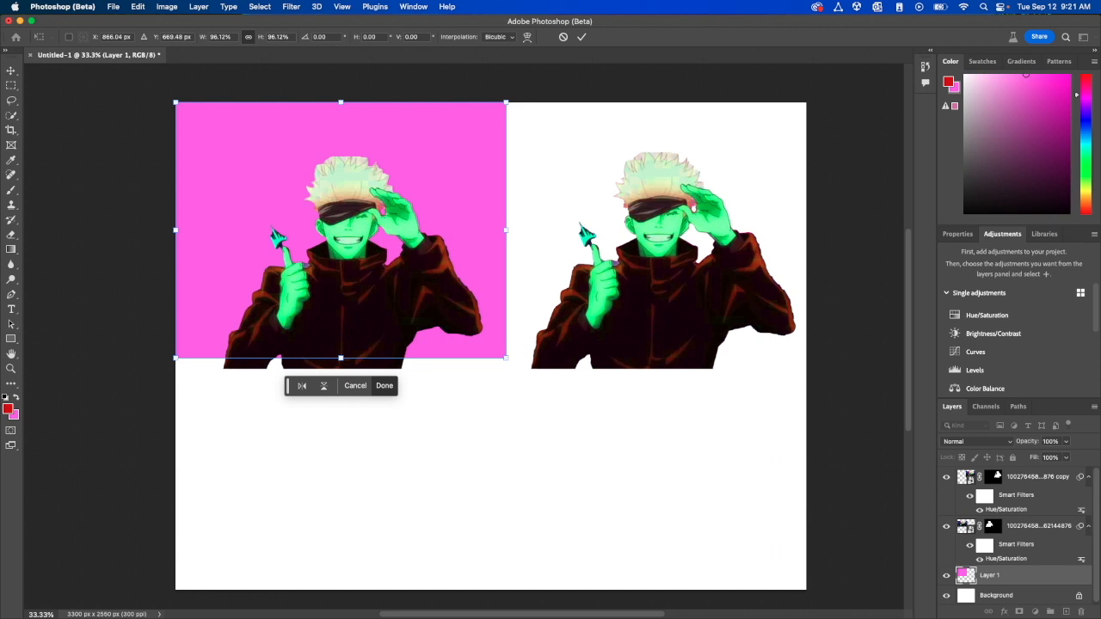
key(Return)
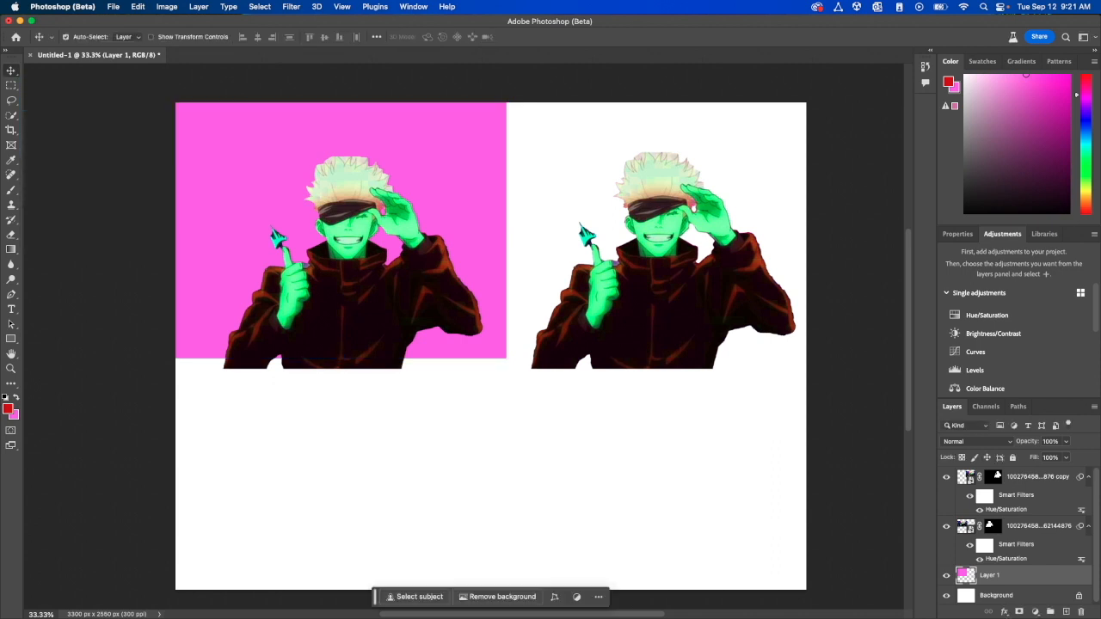
- Move both characters up so their bases line up with the pink rectangle's lower edge
click(1039, 525)
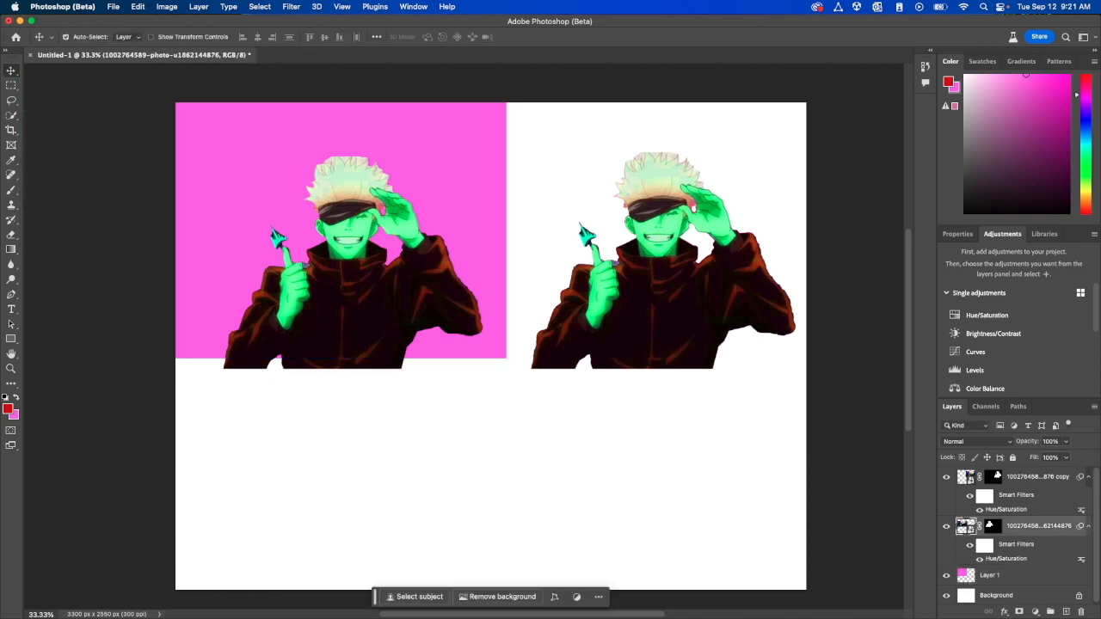
drag(378, 305, 380, 295)
drag(714, 294, 713, 284)
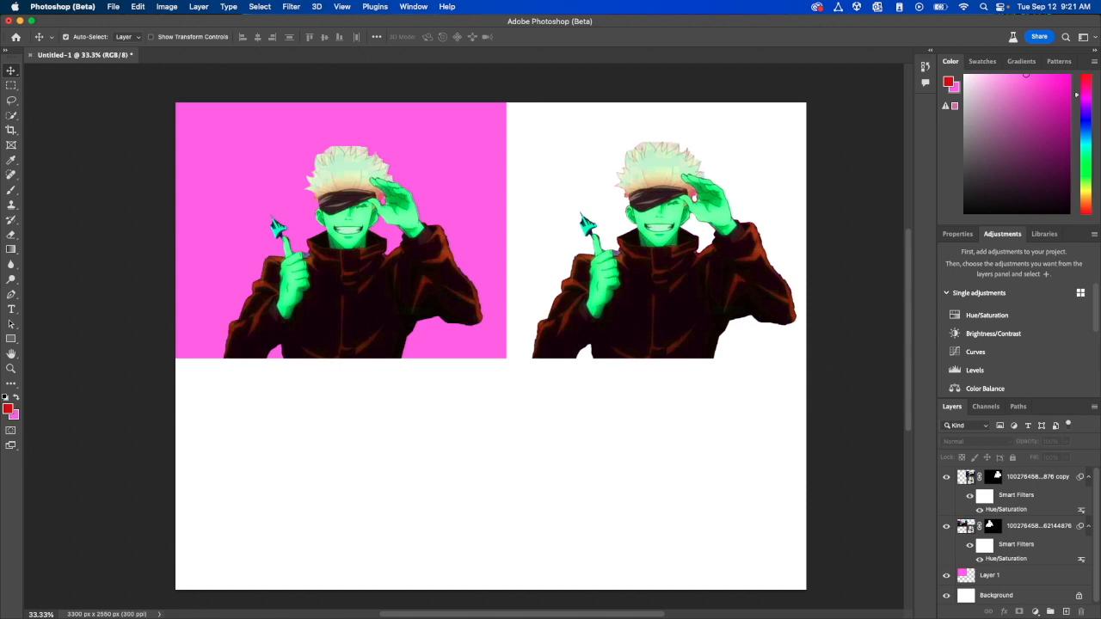
- Add a new empty layer above the character copy and set the background color to yellow fdff39
click(113, 7)
key(Escape)
click(1065, 612)
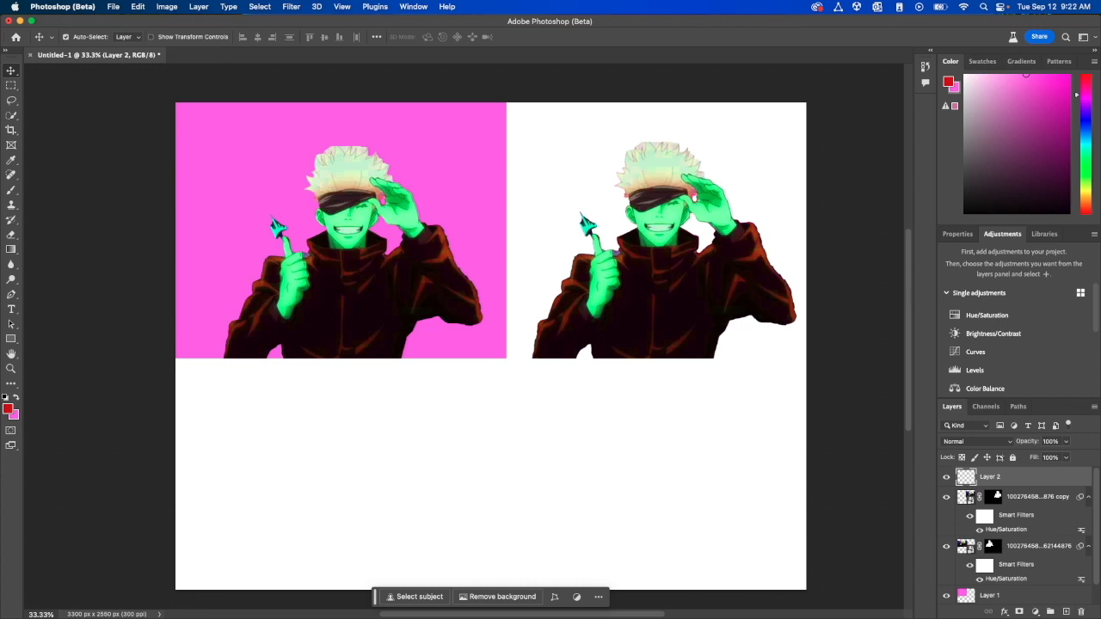
click(13, 414)
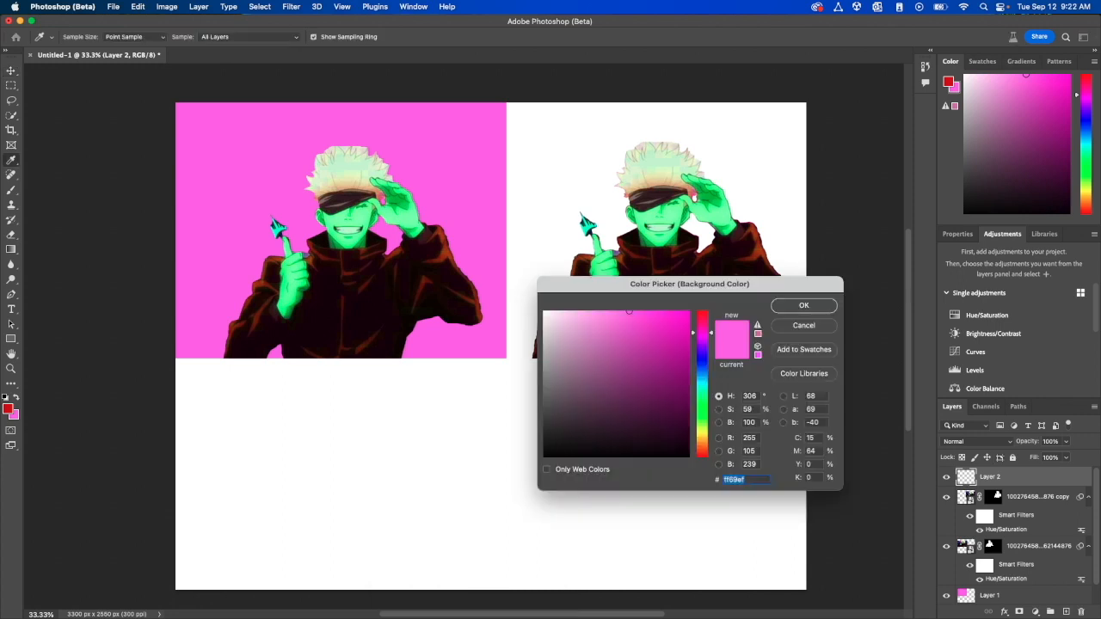
text(69ccff)
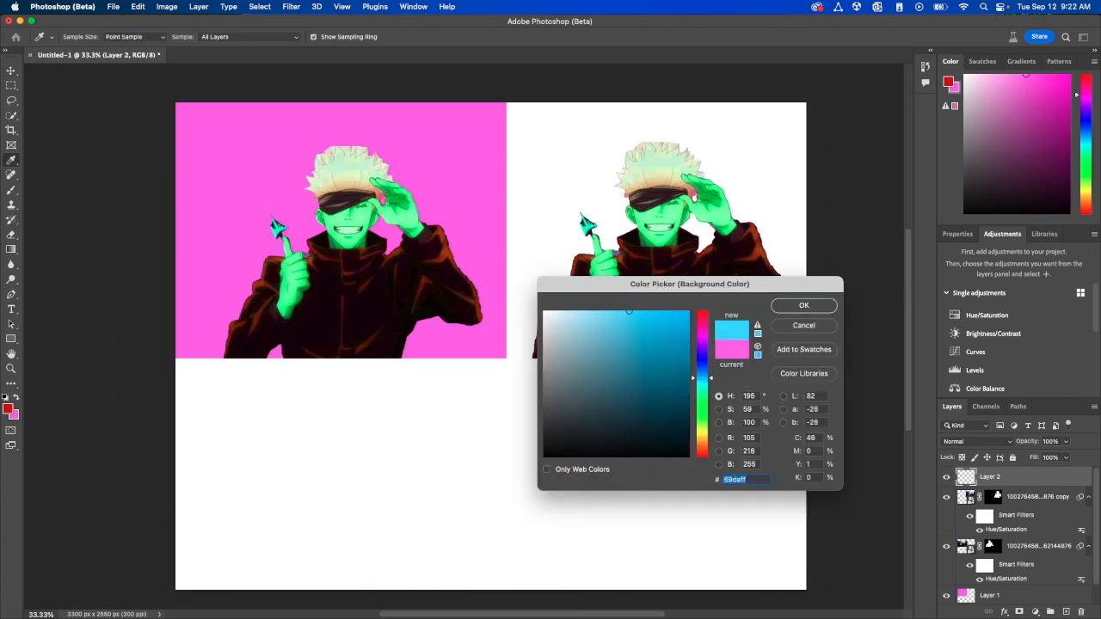
text(f7f93c)
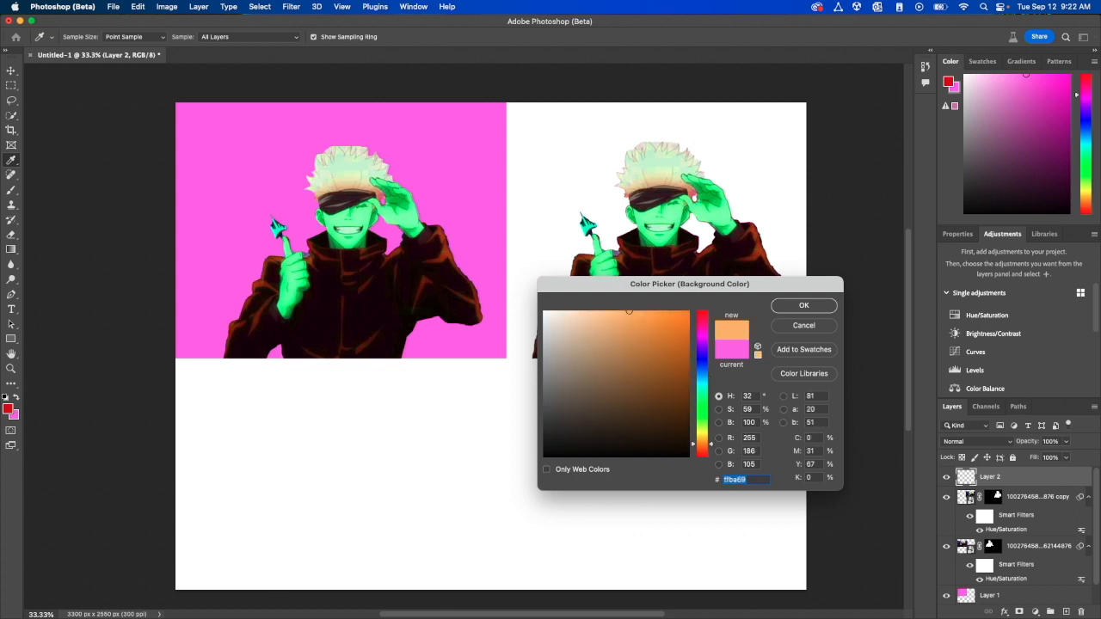
text(fdff39)
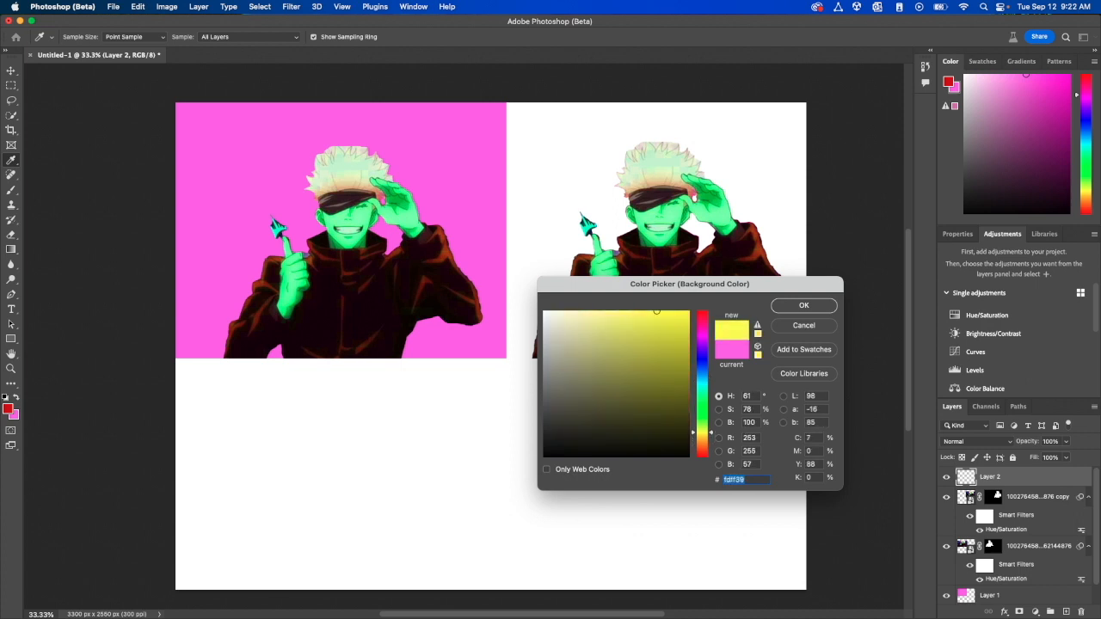
key(Return)
key(v)
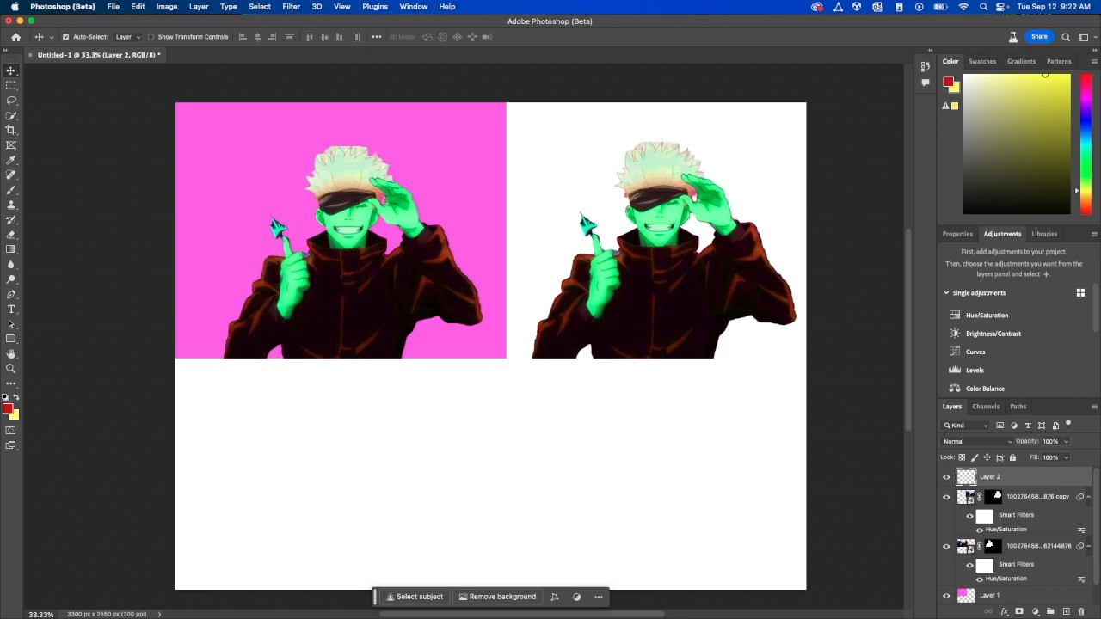
- Fill the new layer with the background color in Normal mode at 100% opacity
click(113, 6)
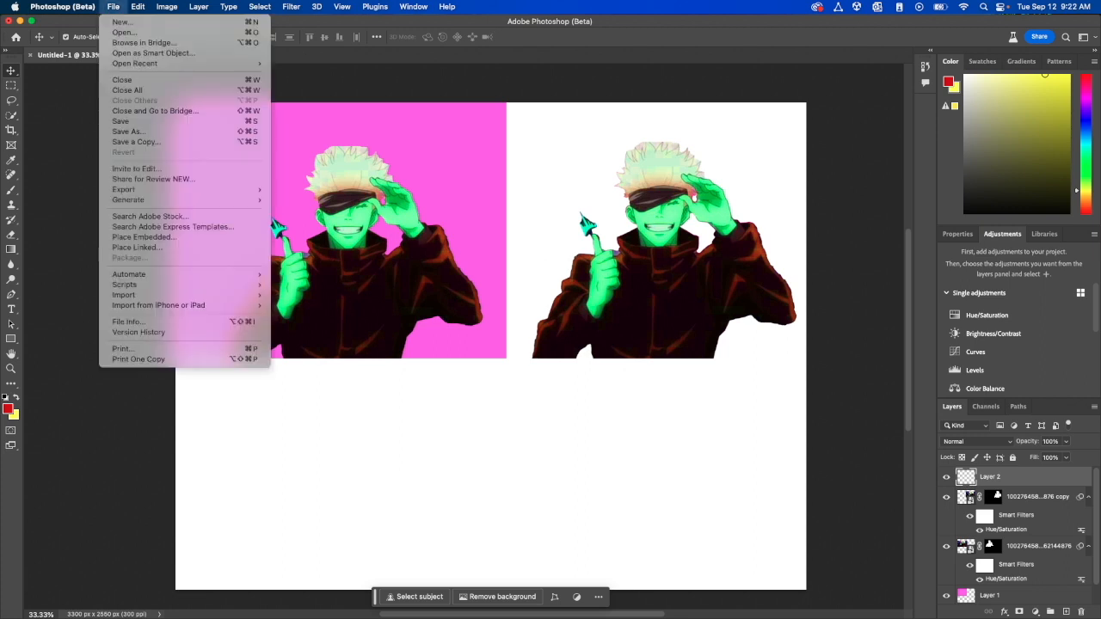
mouse_move(166, 6)
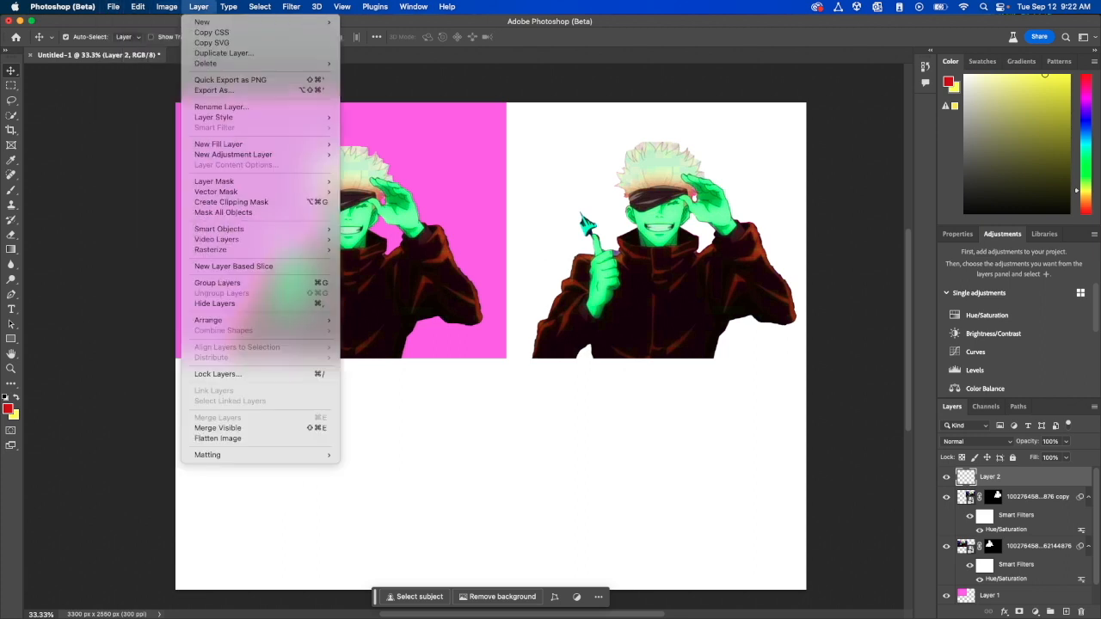
mouse_move(260, 6)
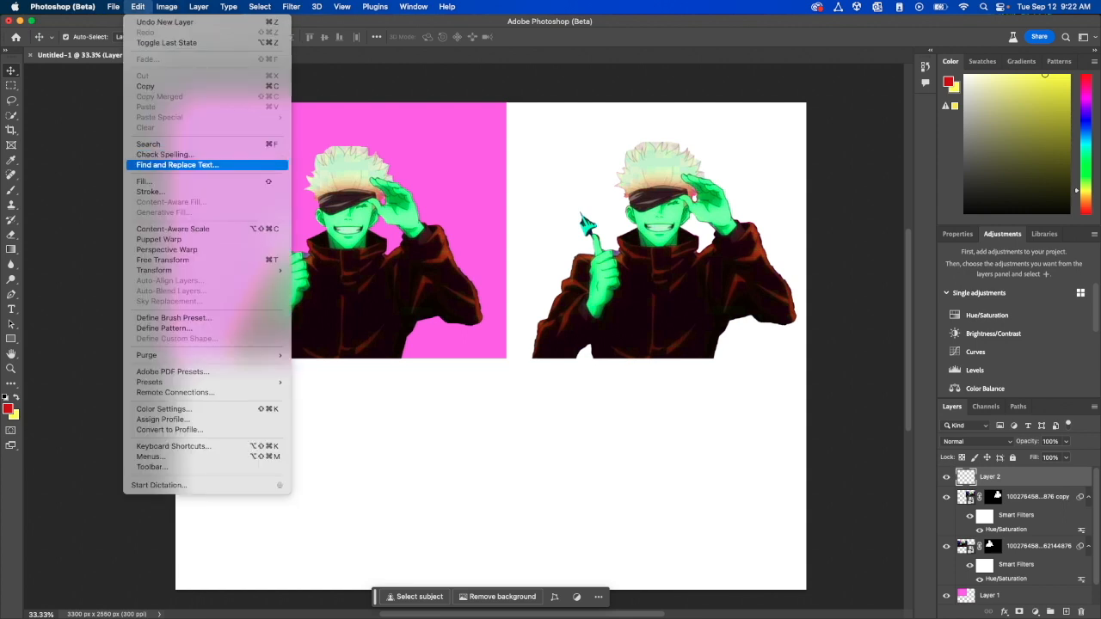
click(144, 181)
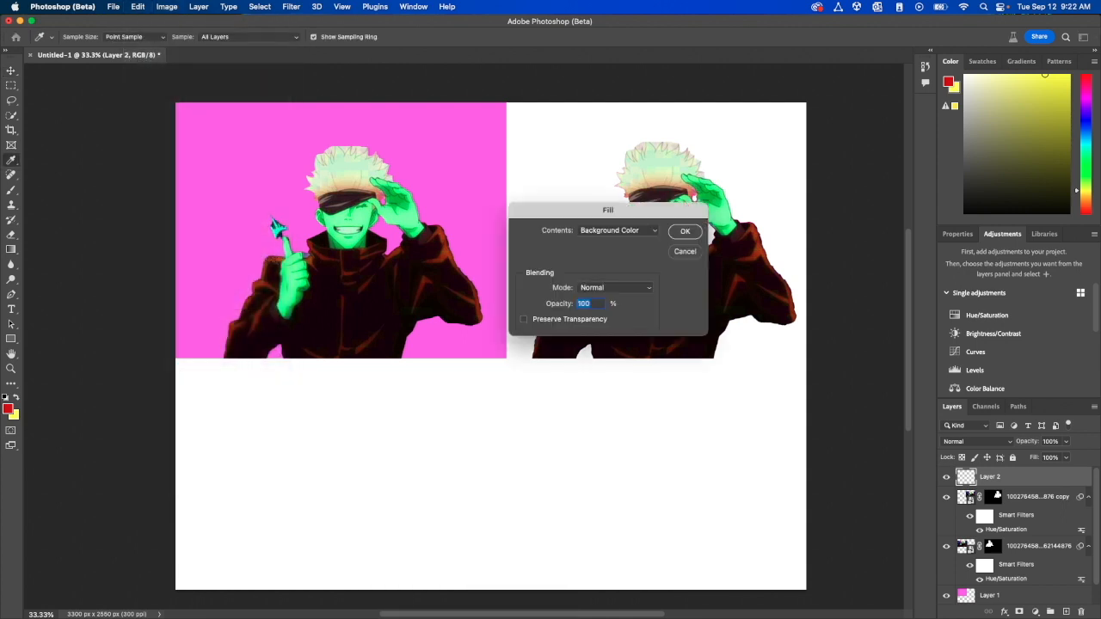
key(Return)
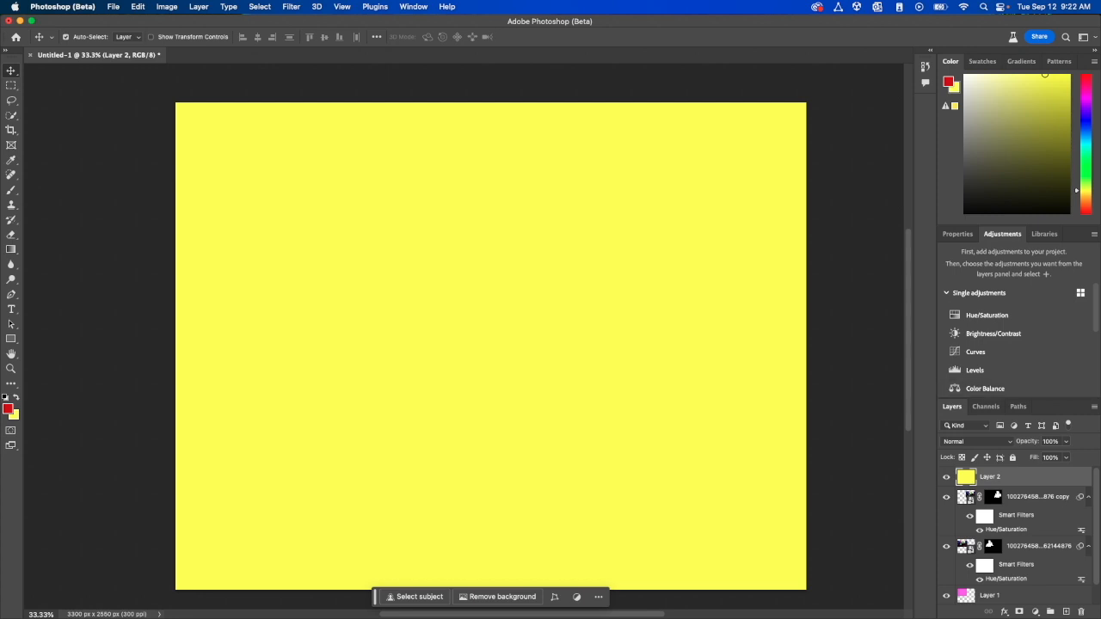
- Scale the yellow fill to about 53%, fit it beside the pink rectangle at equal height, and stack the character copy layer above it
key(super+t)
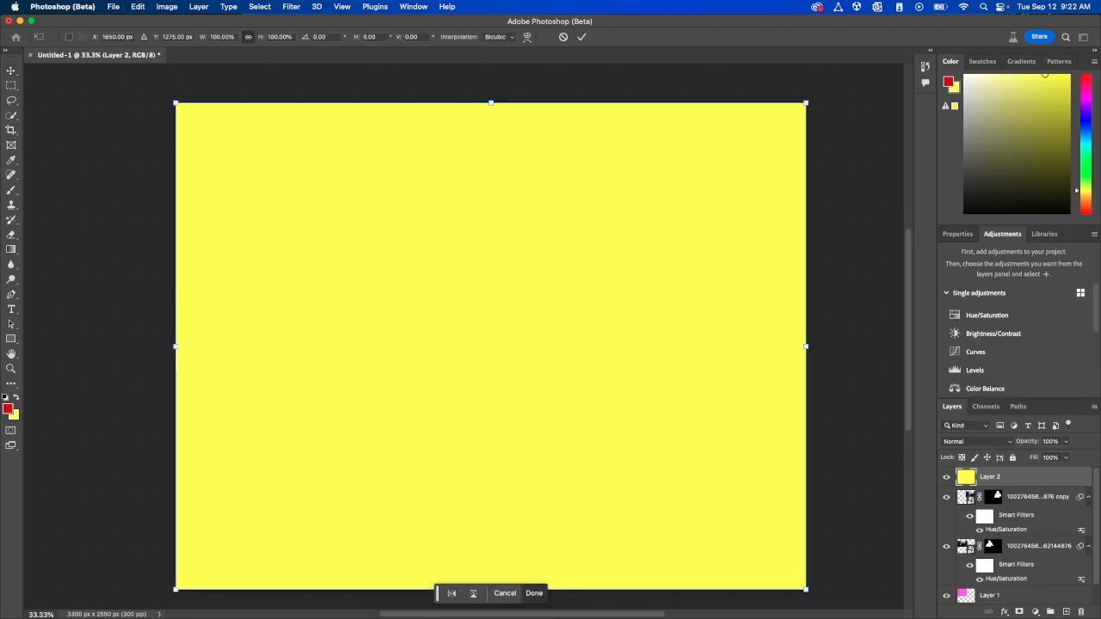
drag(806, 103, 557, 426)
drag(347, 459, 675, 207)
drag(654, 335, 654, 357)
drag(645, 293, 649, 292)
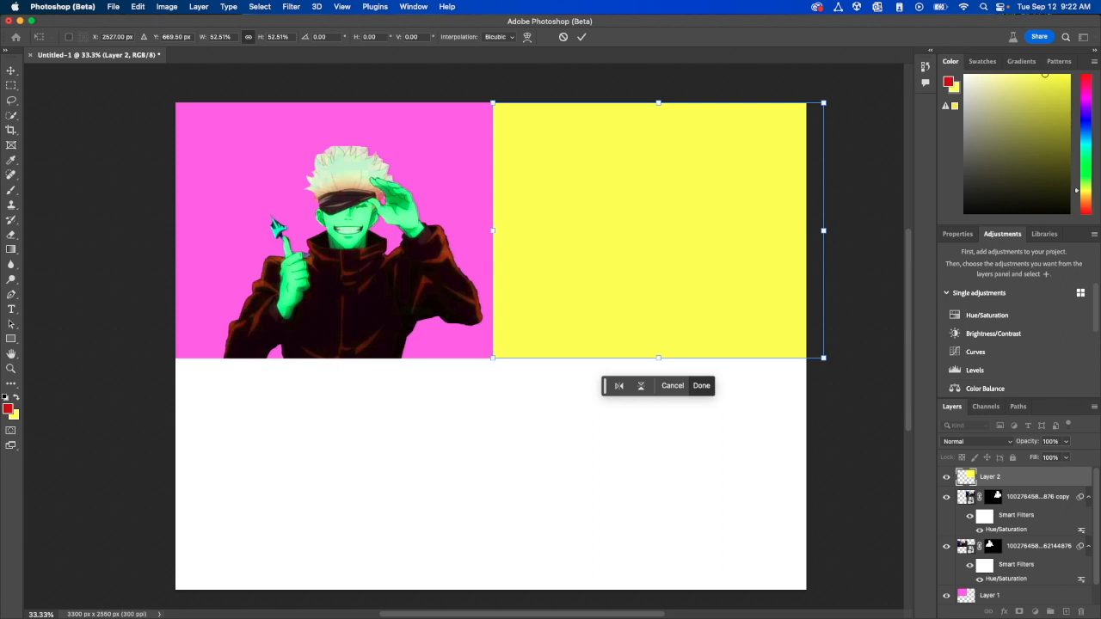
drag(1012, 497, 1012, 472)
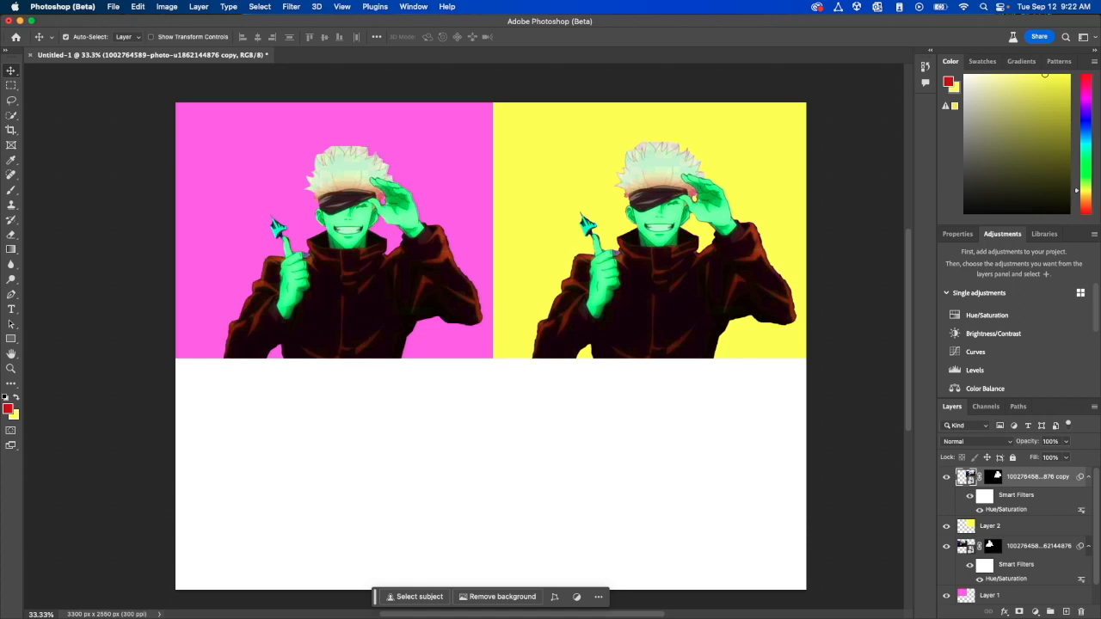
- Apply another Hue/Saturation adjustment to the character copy with Hue +124 and Saturation +19
click(198, 6)
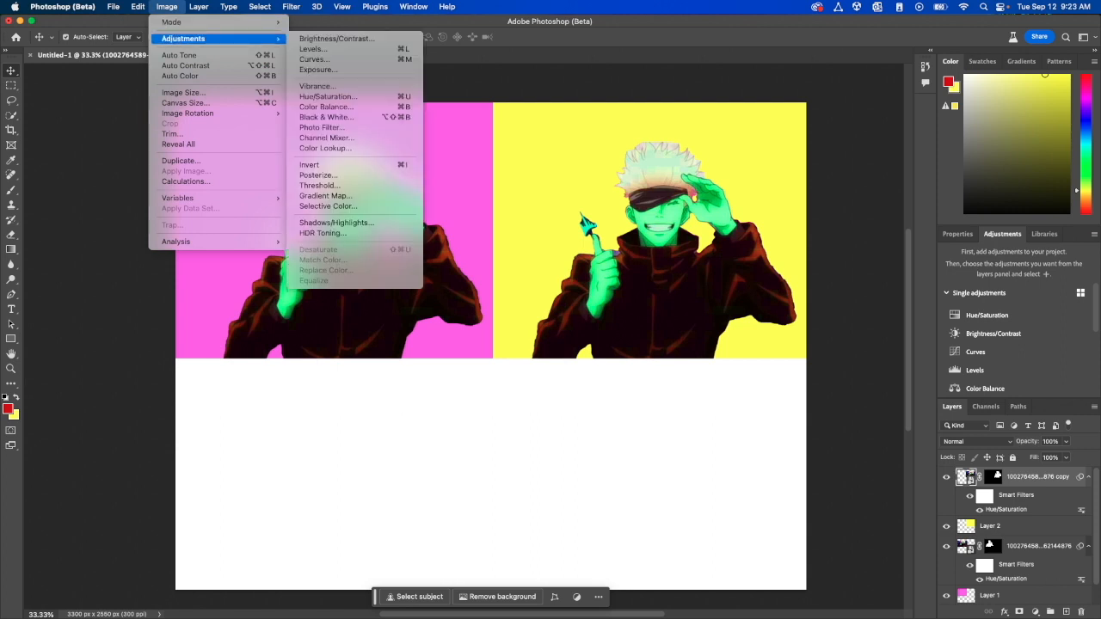
mouse_move(183, 38)
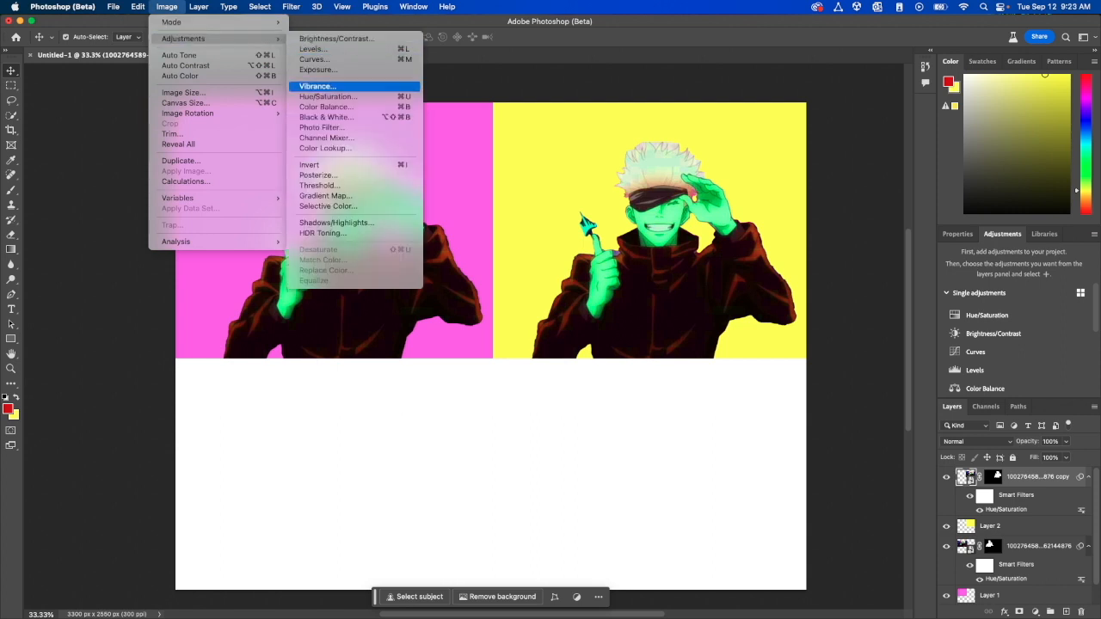
click(326, 96)
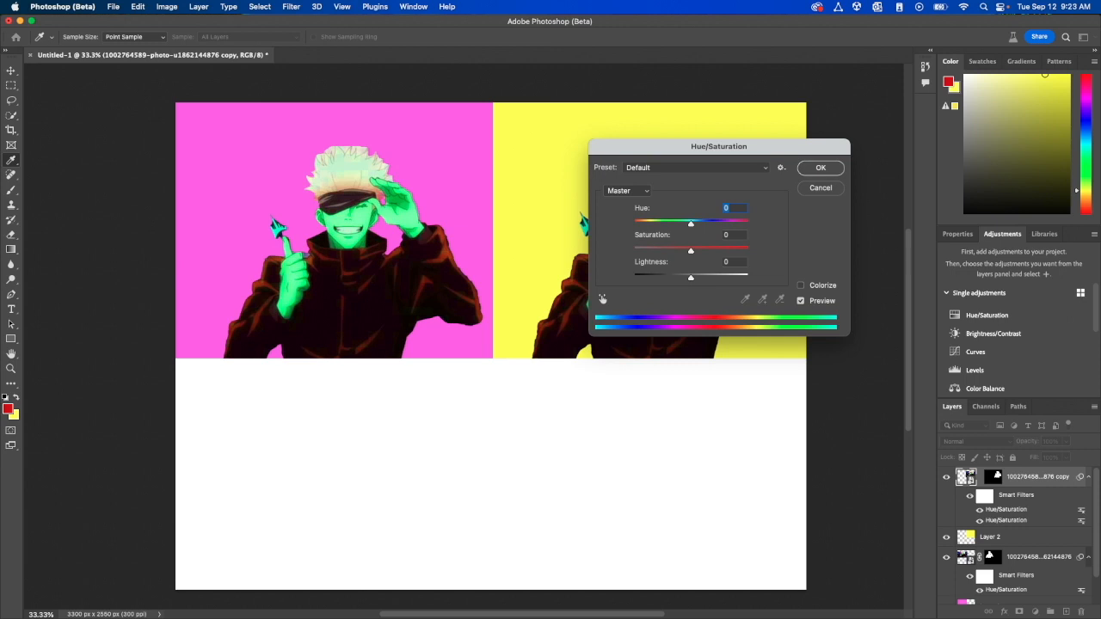
drag(690, 223, 642, 224)
drag(719, 146, 525, 401)
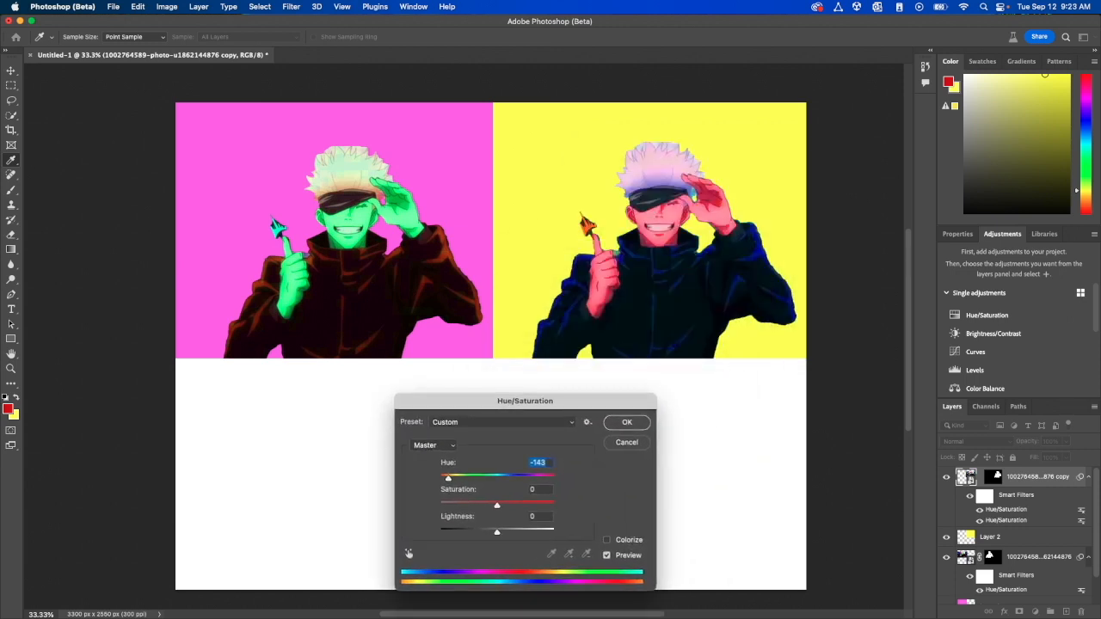
drag(448, 478, 541, 478)
mouse_move(496, 505)
mouse_down()
mouse_move(538, 506)
mouse_move(508, 505)
mouse_up()
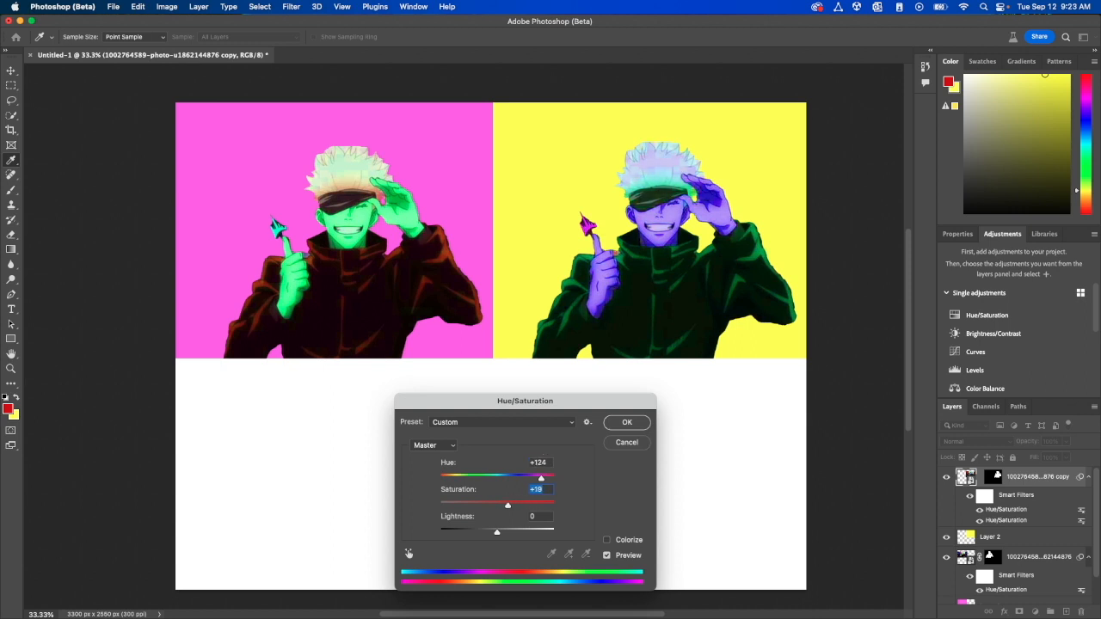
key(Return)
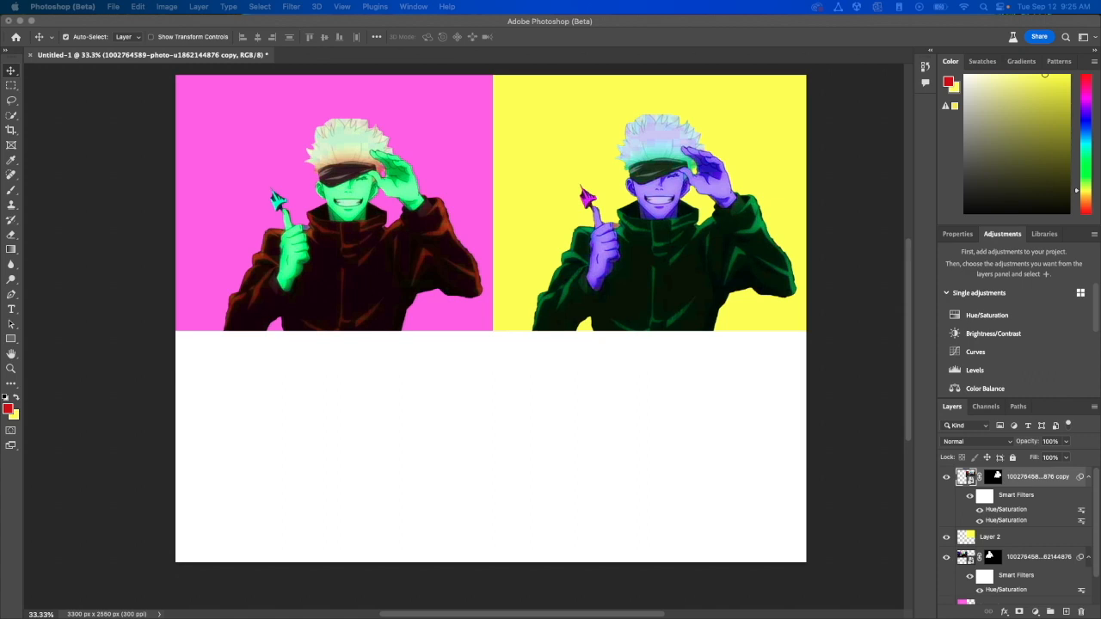
- Add the vertical text "POP ART" over the seam between the pink and yellow rectangles, in Phosphate Inline at 36 pt
key(super+Tab)
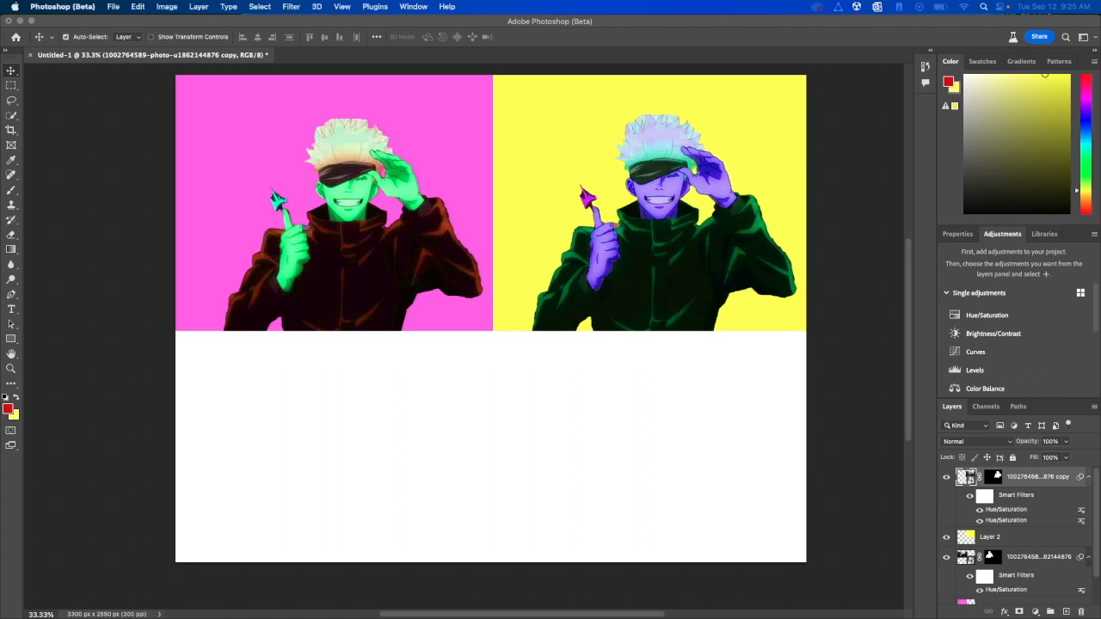
click(11, 309)
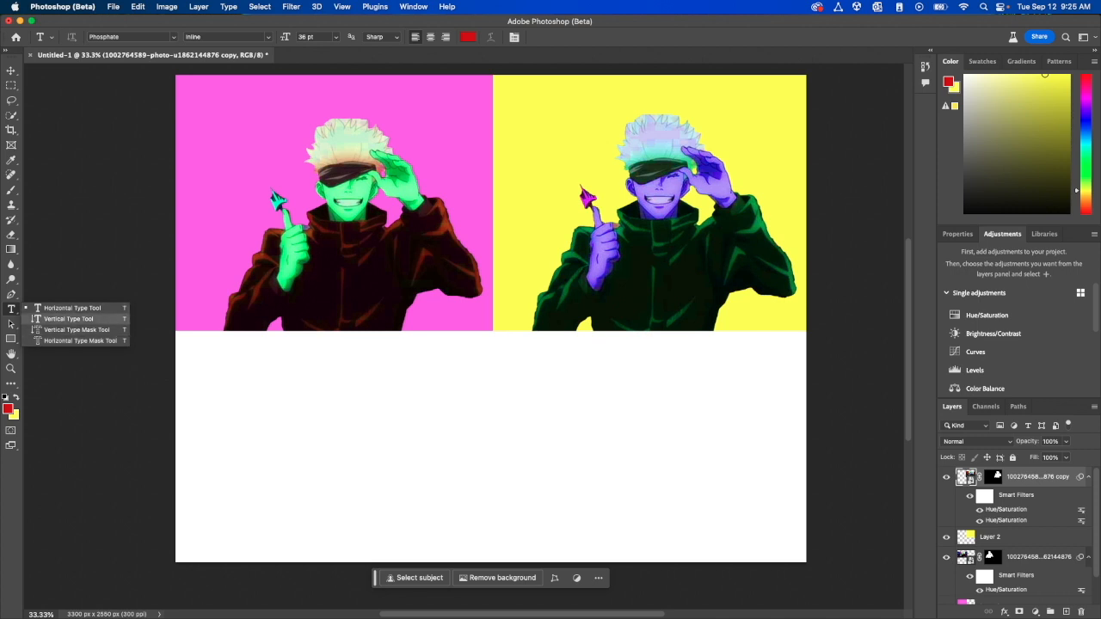
click(68, 318)
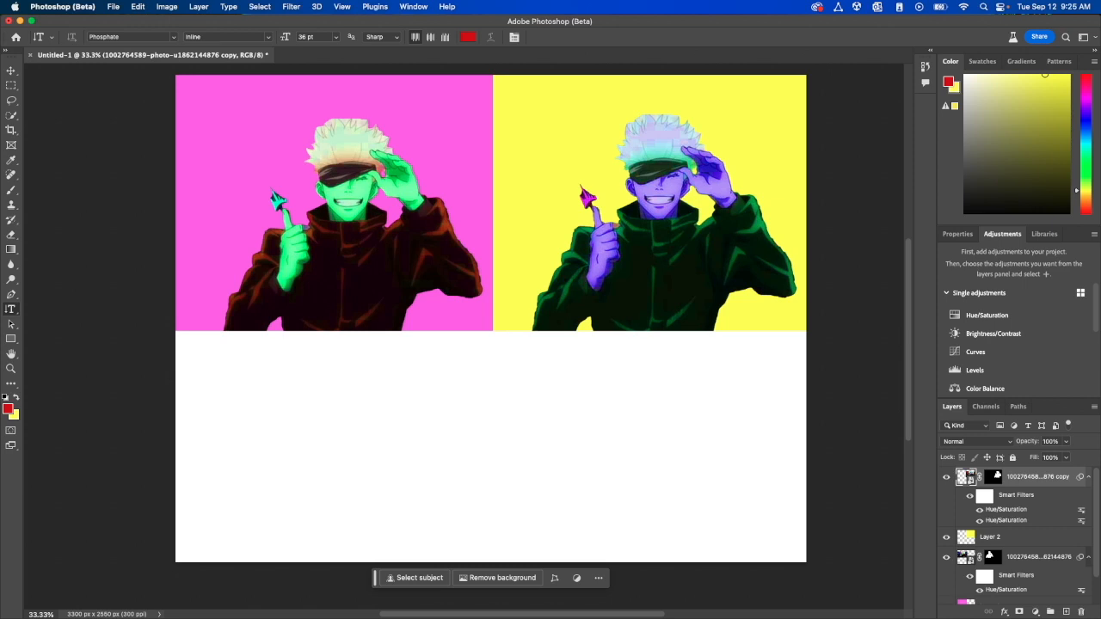
click(493, 261)
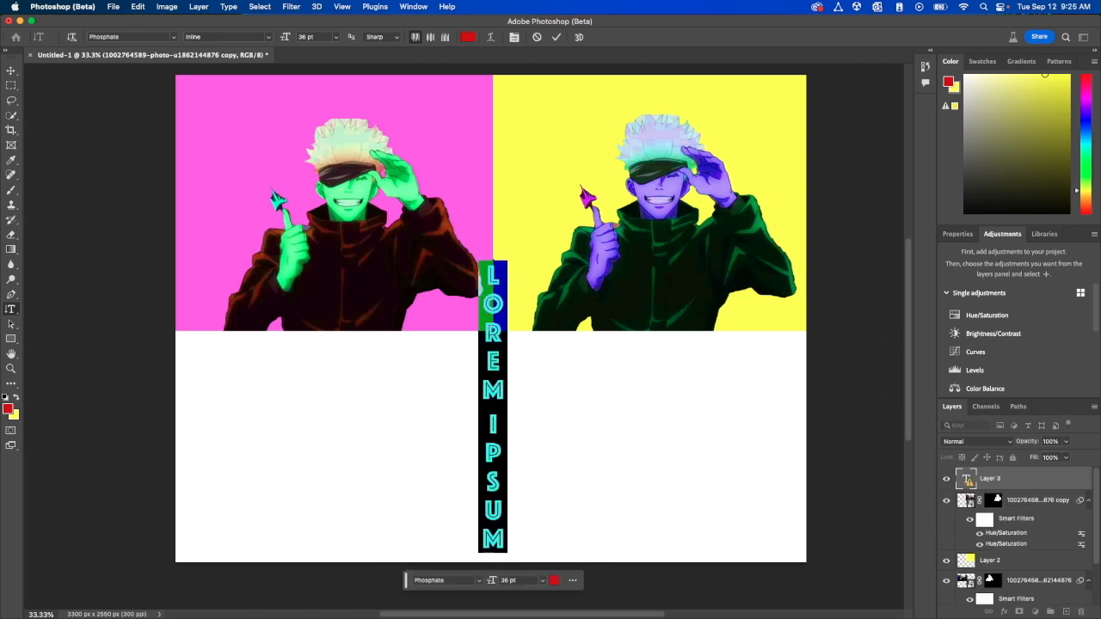
drag(493, 548, 493, 263)
key(BackSpace)
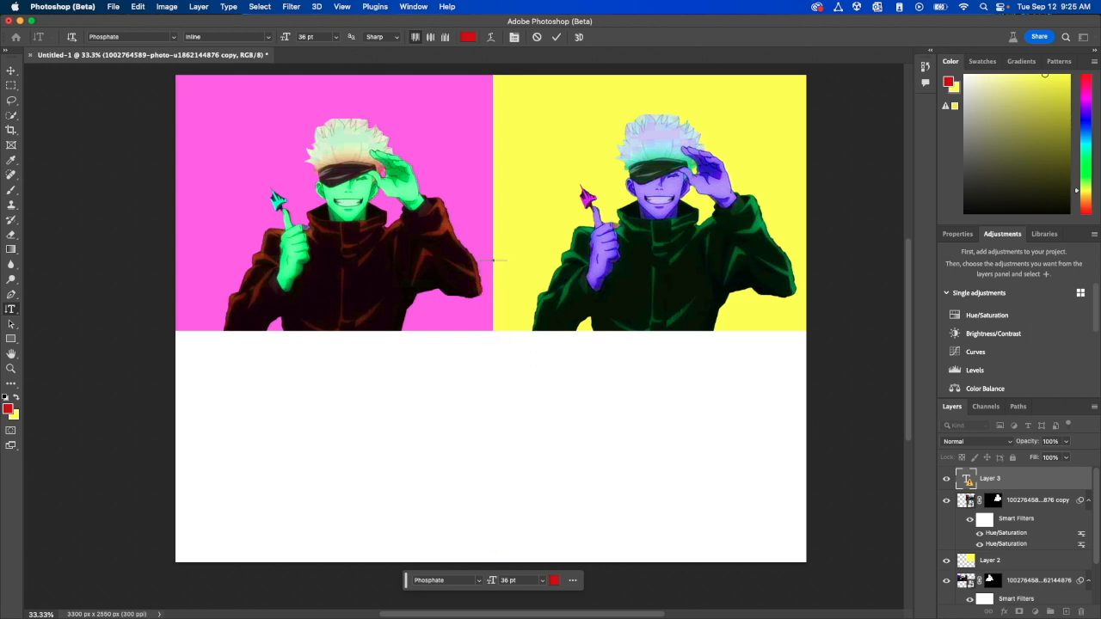
text(POP)
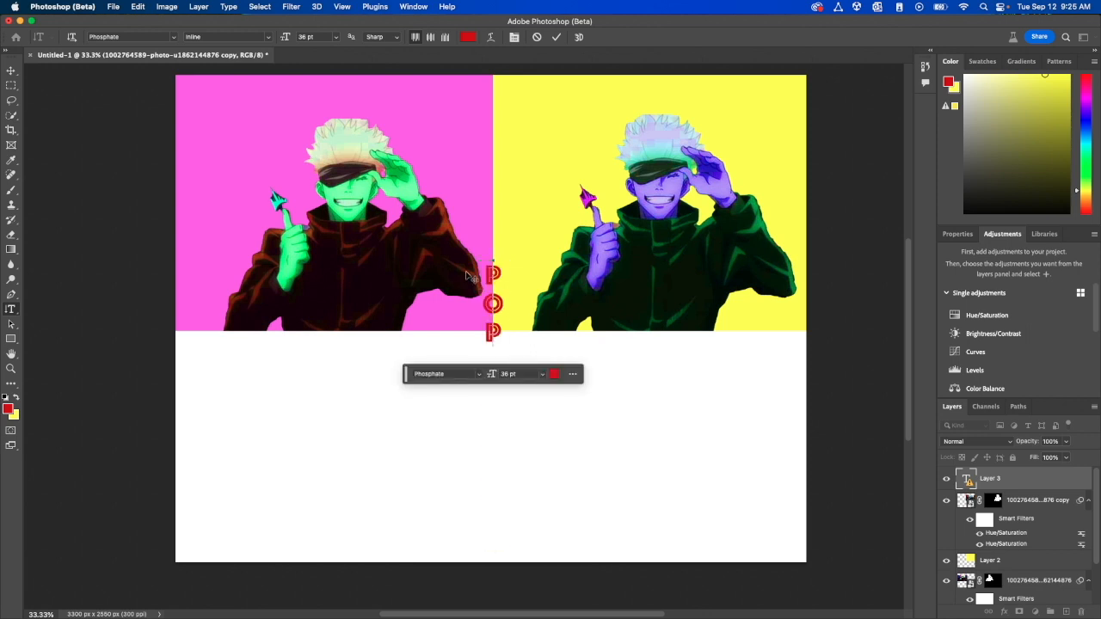
text( ART)
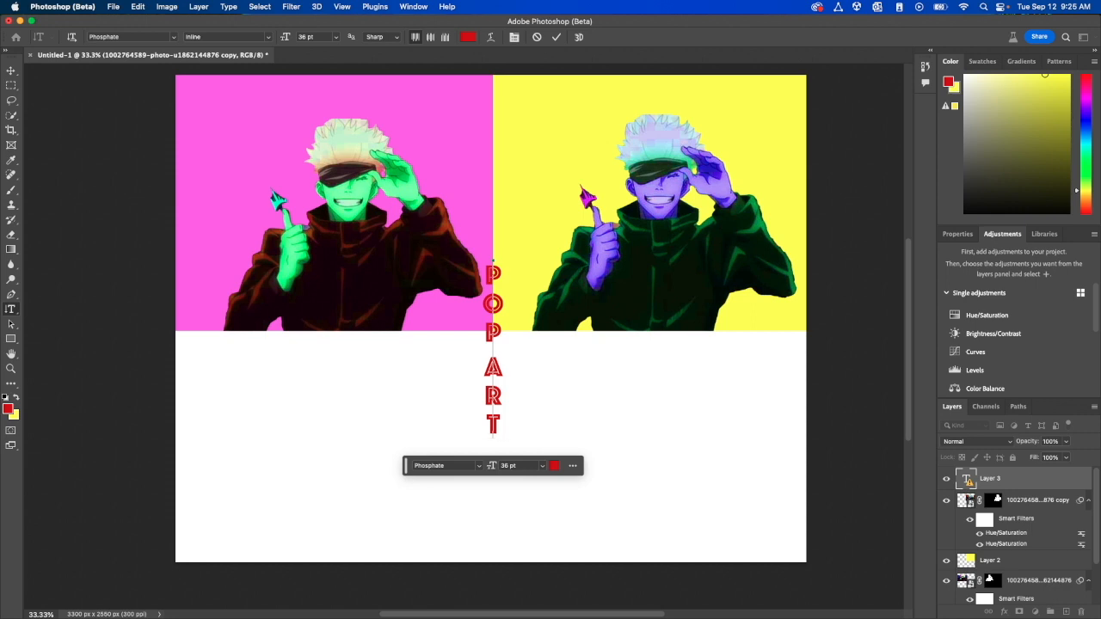
click(541, 465)
click(519, 467)
click(478, 465)
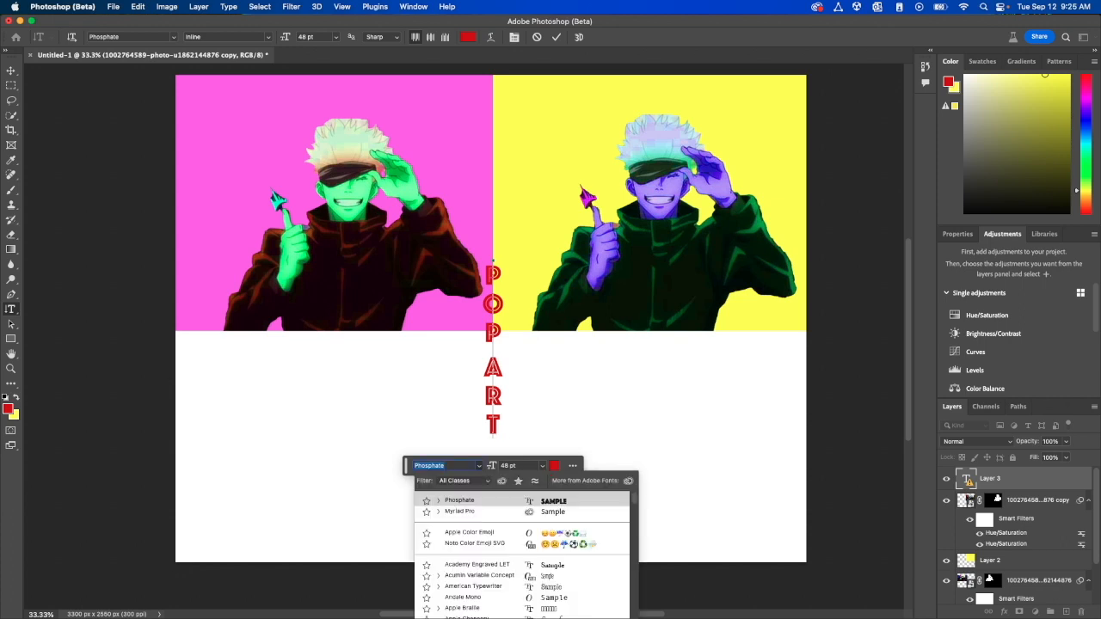
key(Return)
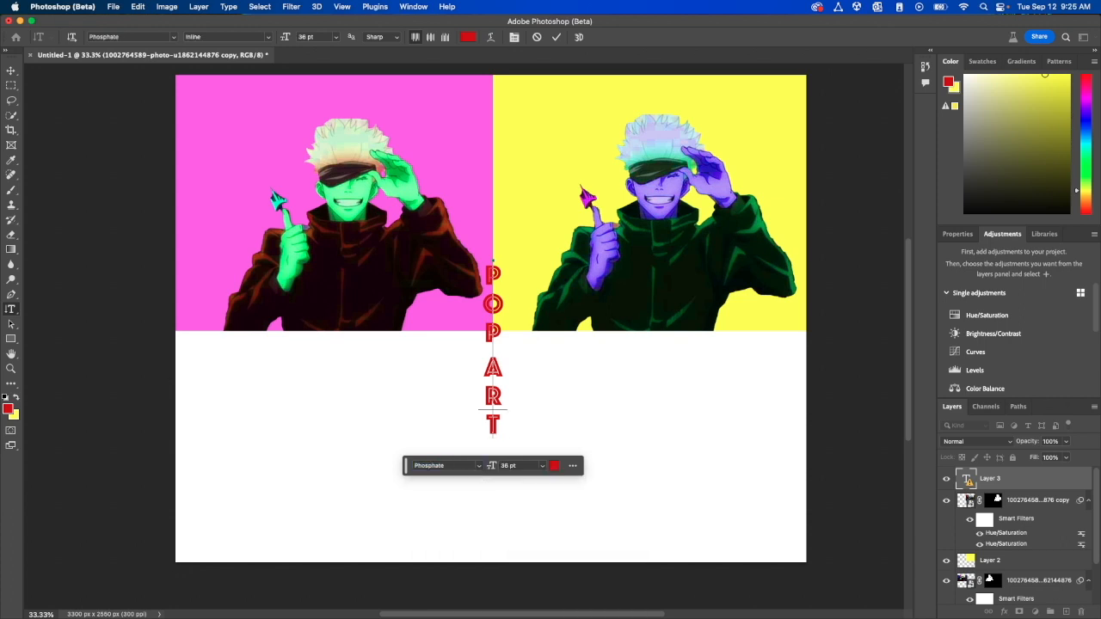
key(Return)
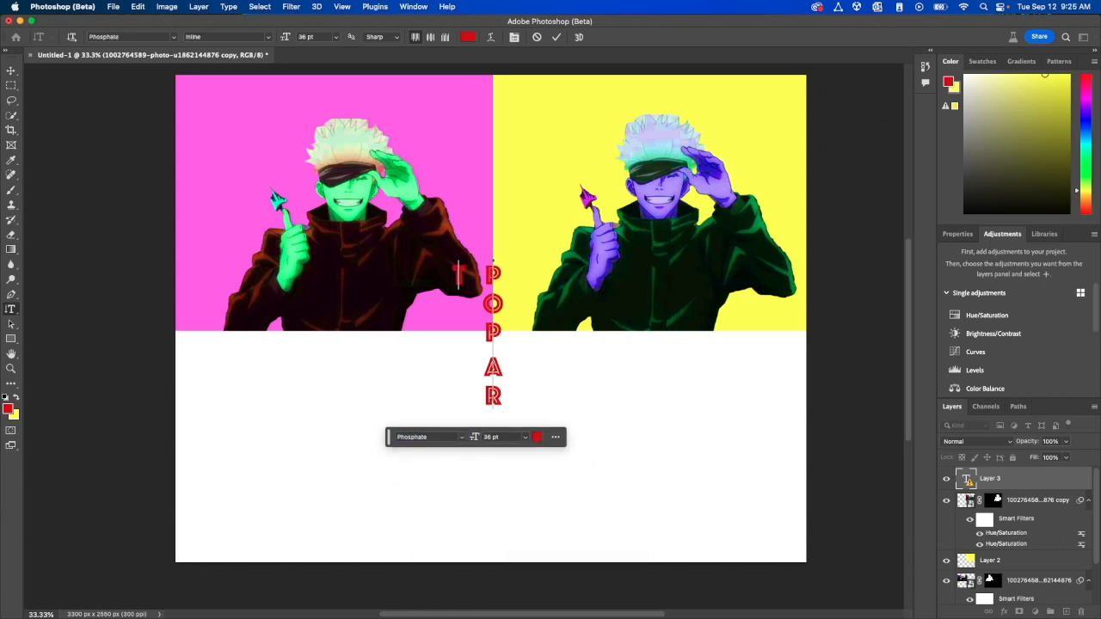
key(BackSpace)
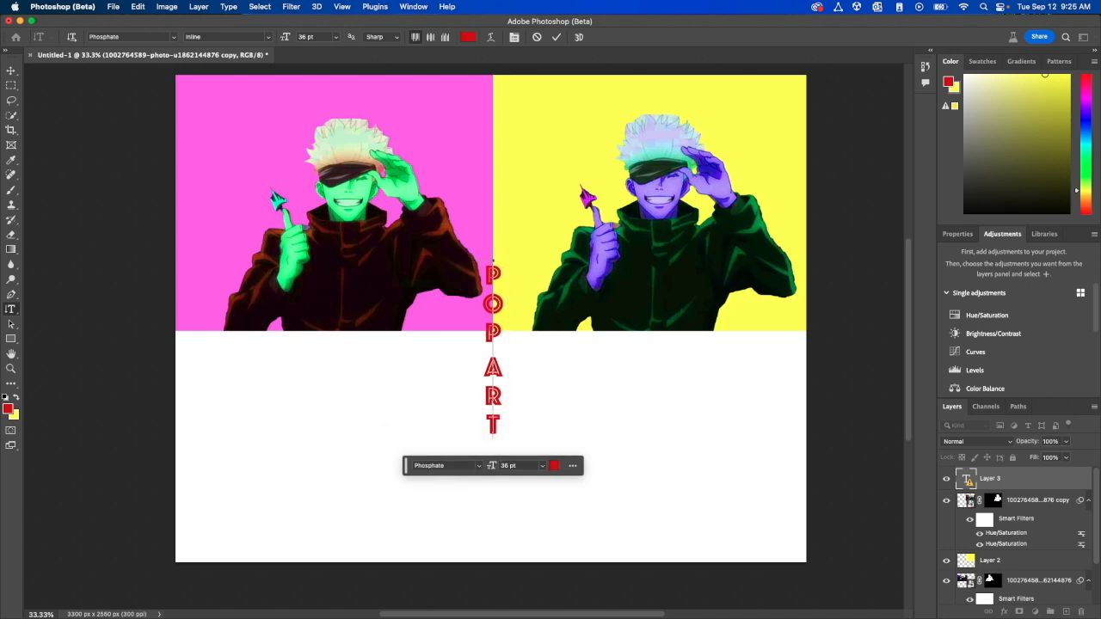
- Commit the POP ART text and move it slightly upward along the seam between the two rectangles
click(1037, 500)
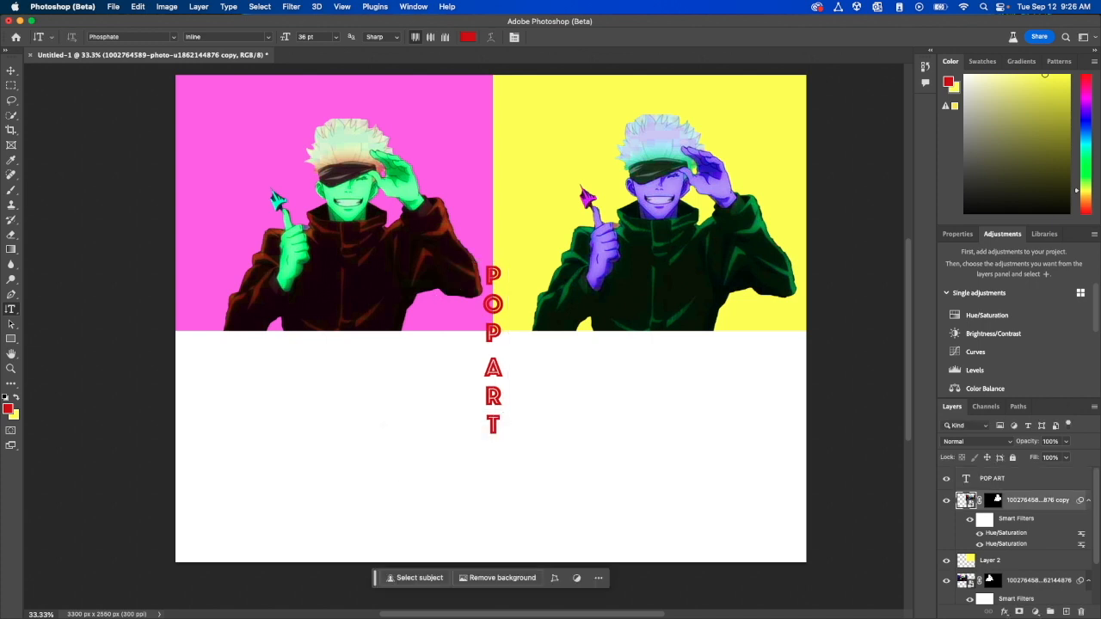
key(v)
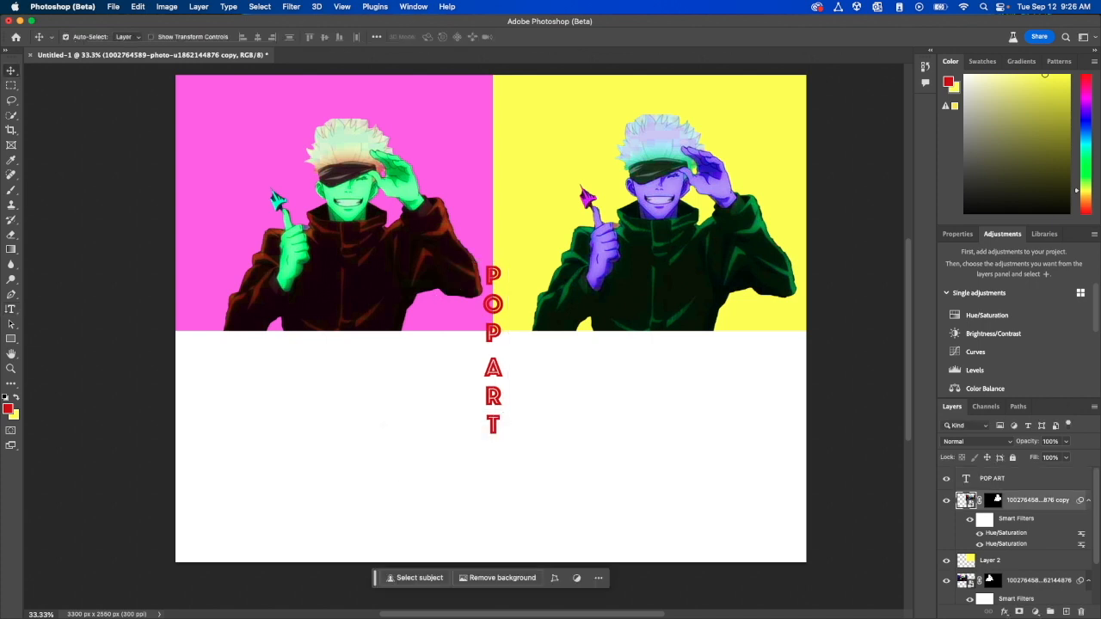
drag(497, 391, 518, 363)
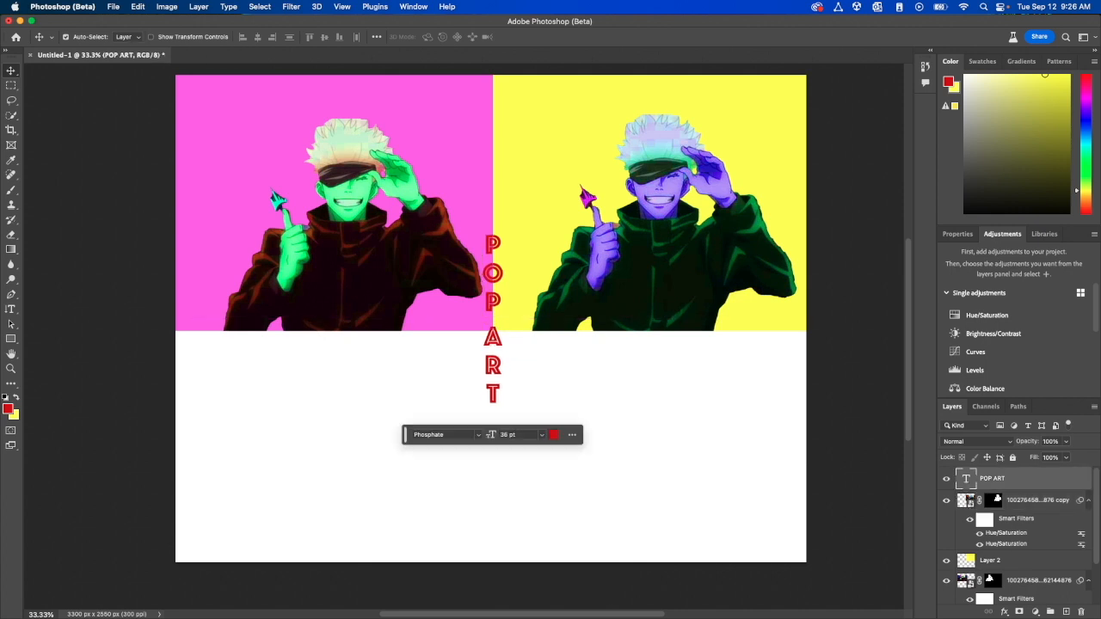
key(space)
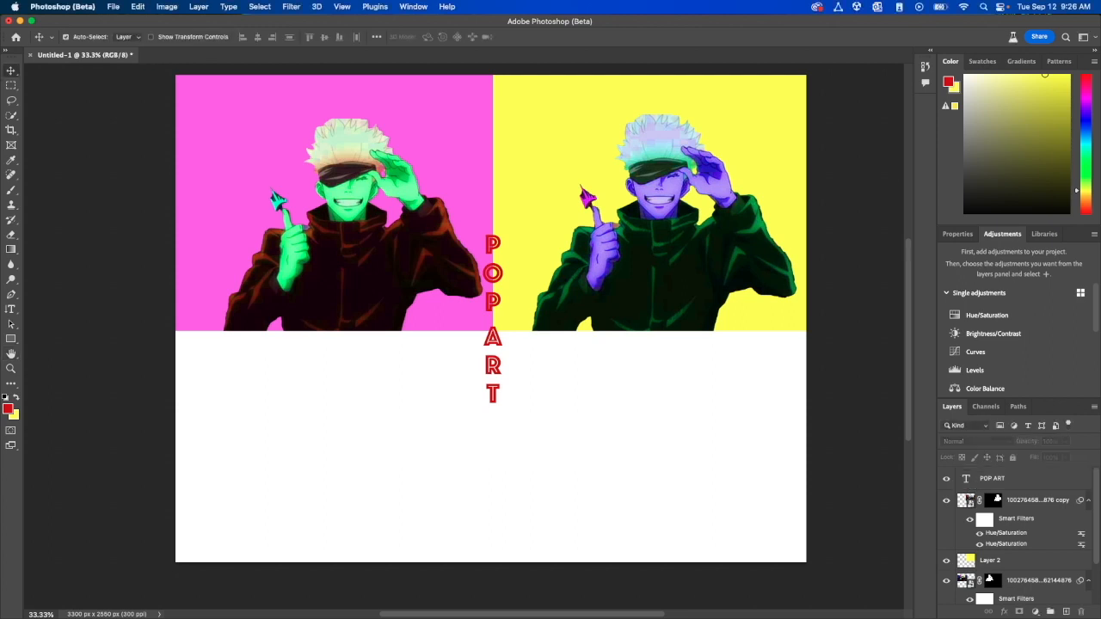
- Reopen the POP ART text for editing and set its color to near-black 0f0e0e
double_click(493, 393)
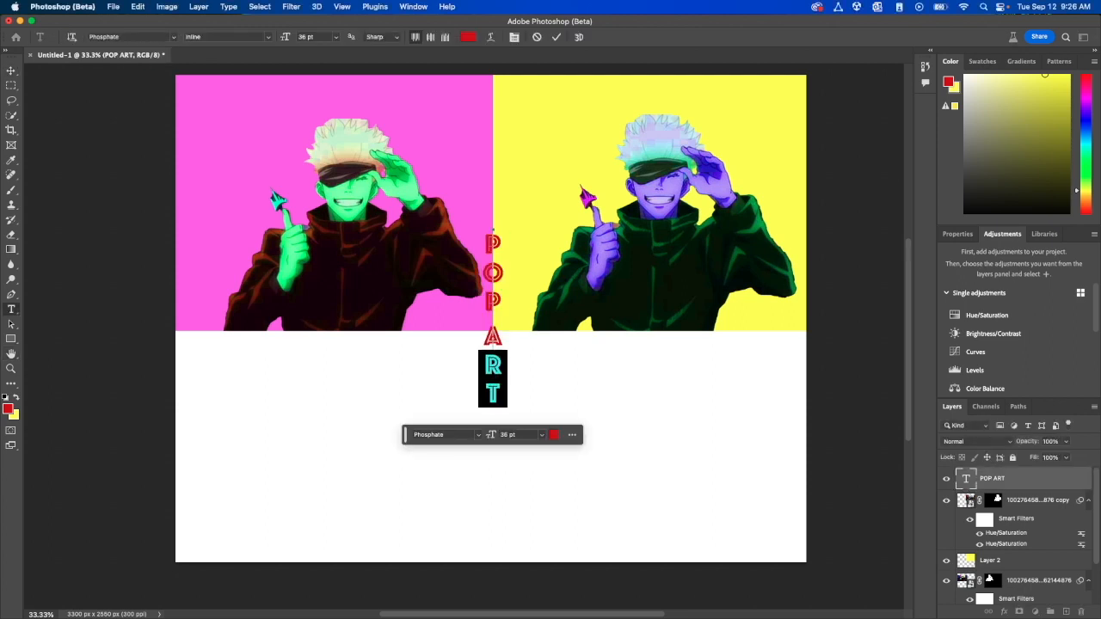
click(554, 434)
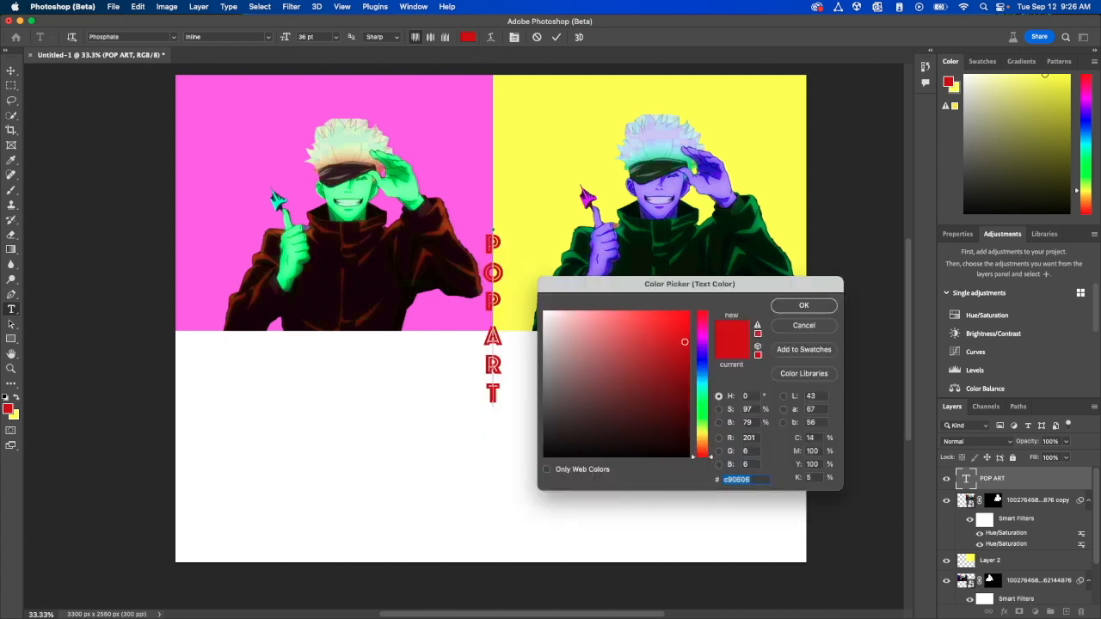
click(554, 449)
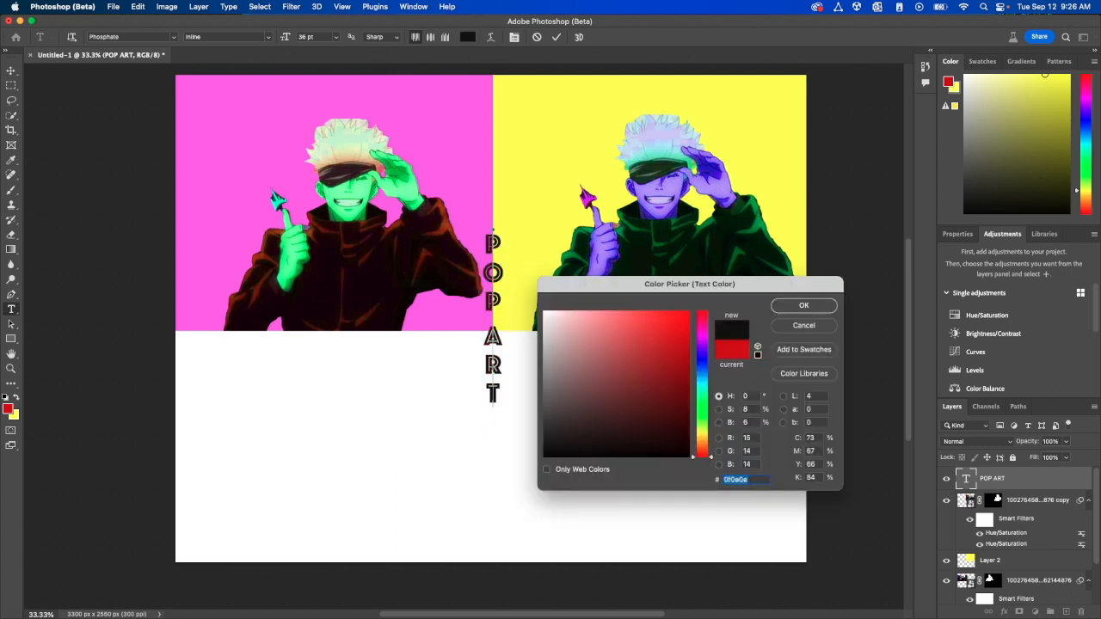
key(Return)
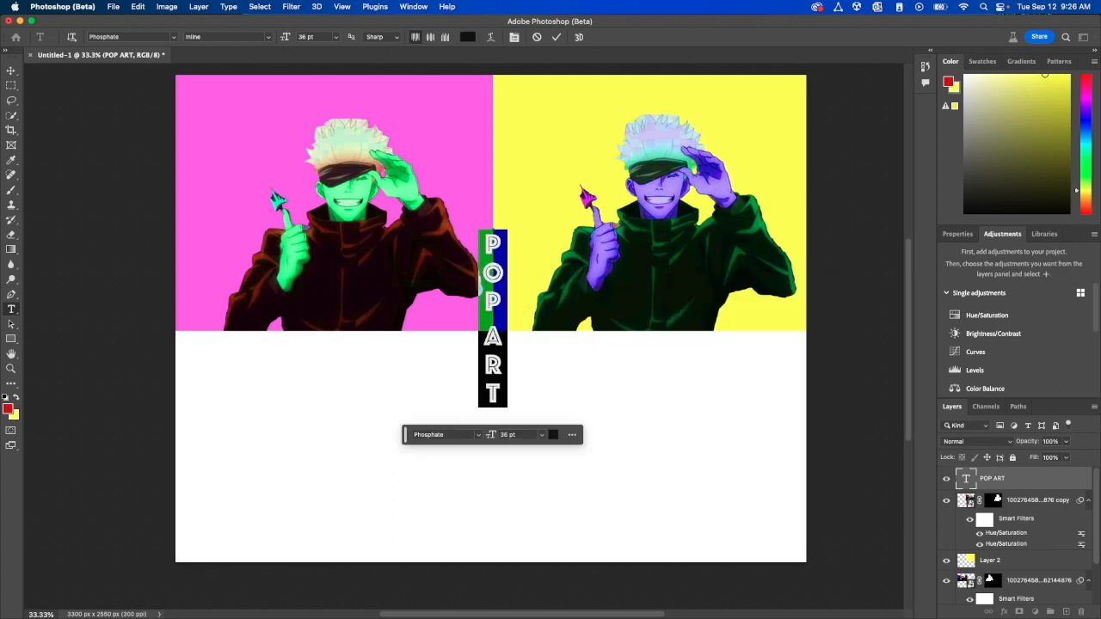
- Change the font of the whole POP ART text to Bodoni 72 Book
click(478, 434)
scroll(522, 540, down, 5)
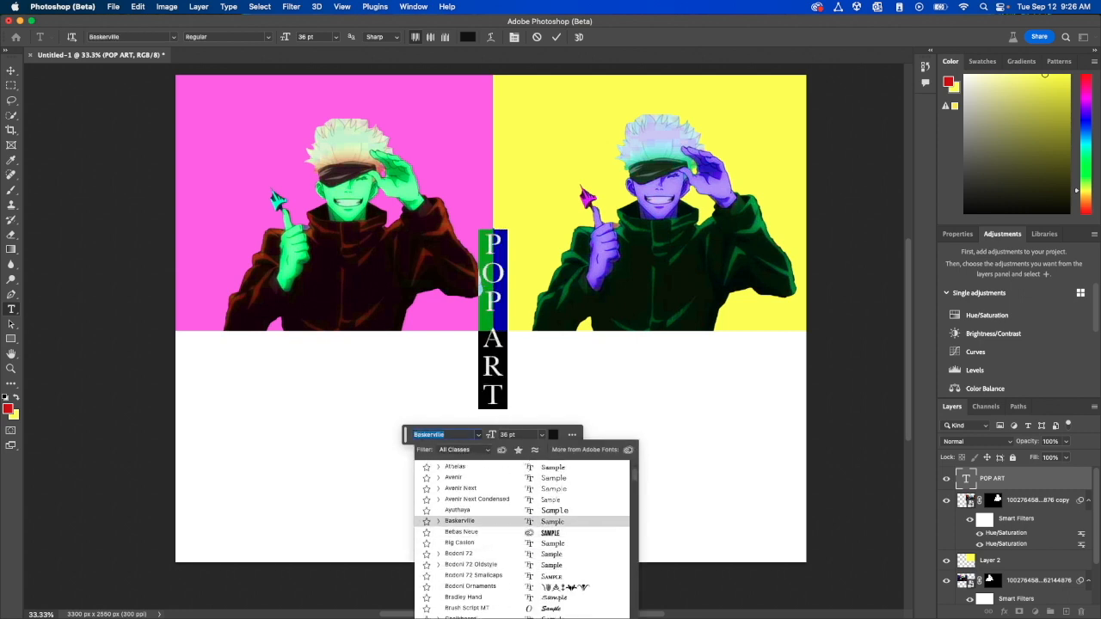
key(Down)
key(Down)
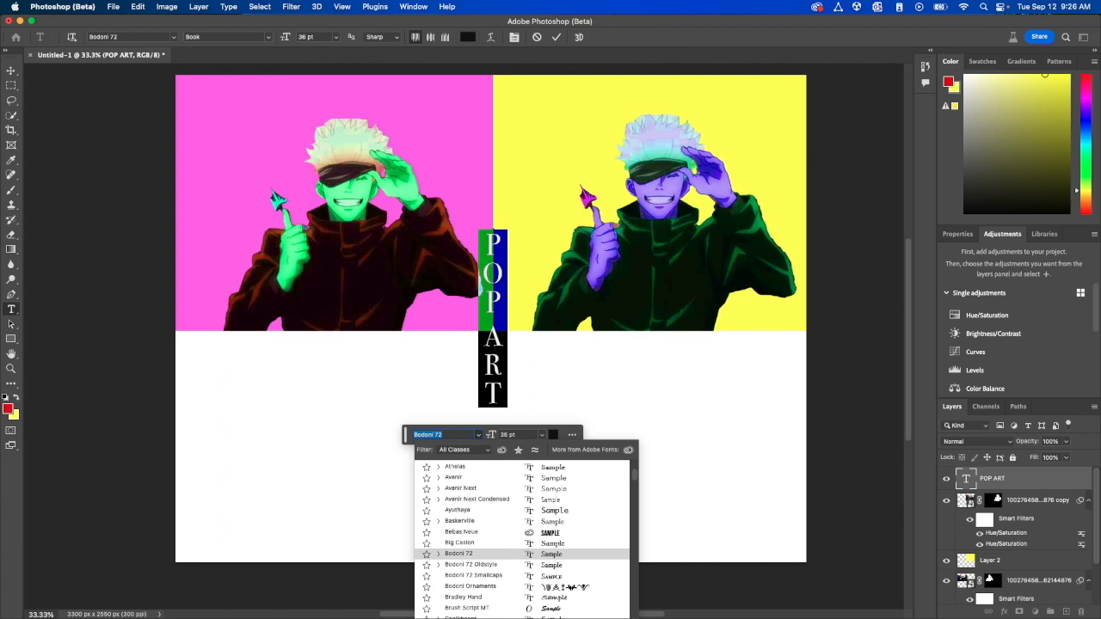
key(Return)
- Set the POP ART text color to dark blue 0e528b and commit the text edit
click(553, 434)
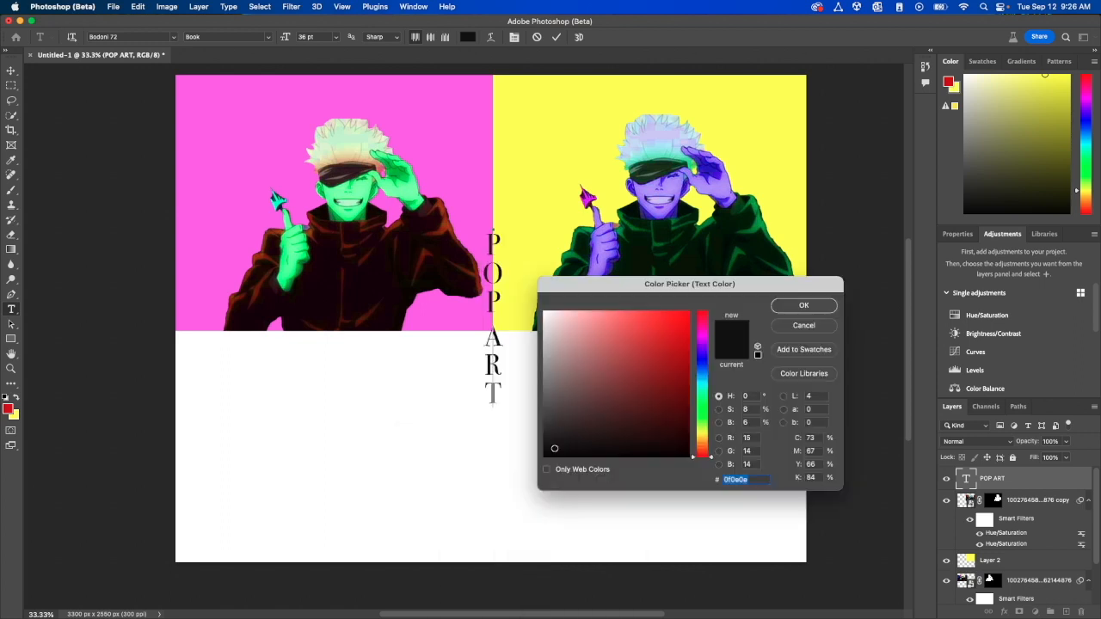
mouse_move(703, 362)
mouse_down()
mouse_move(703, 334)
mouse_move(703, 372)
mouse_up()
drag(581, 344, 675, 377)
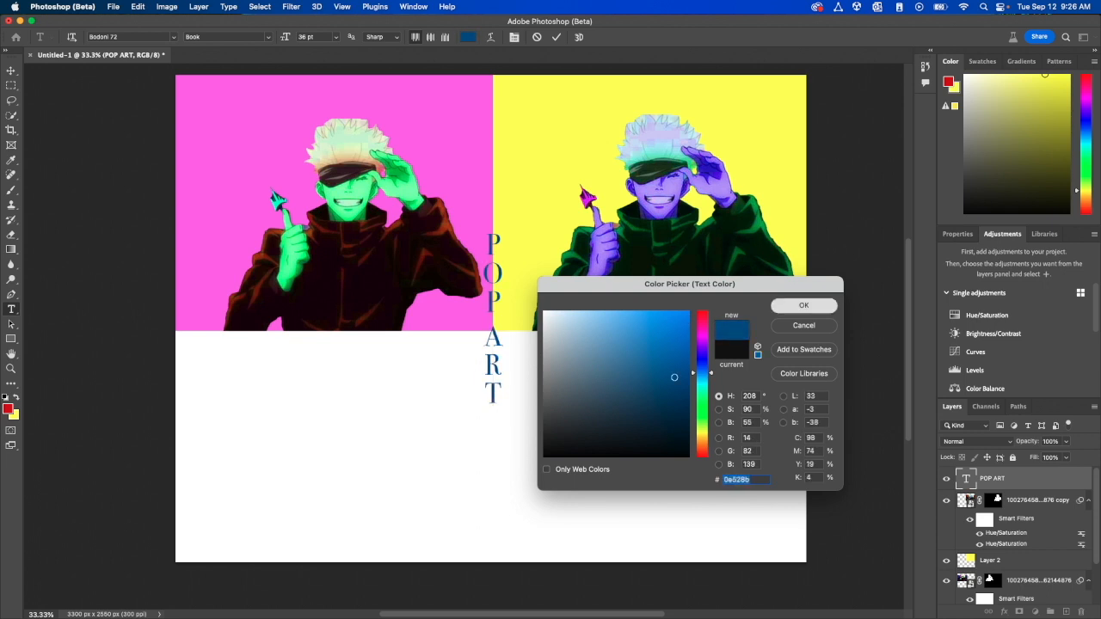
key(Return)
key(super+Return)
key(v)
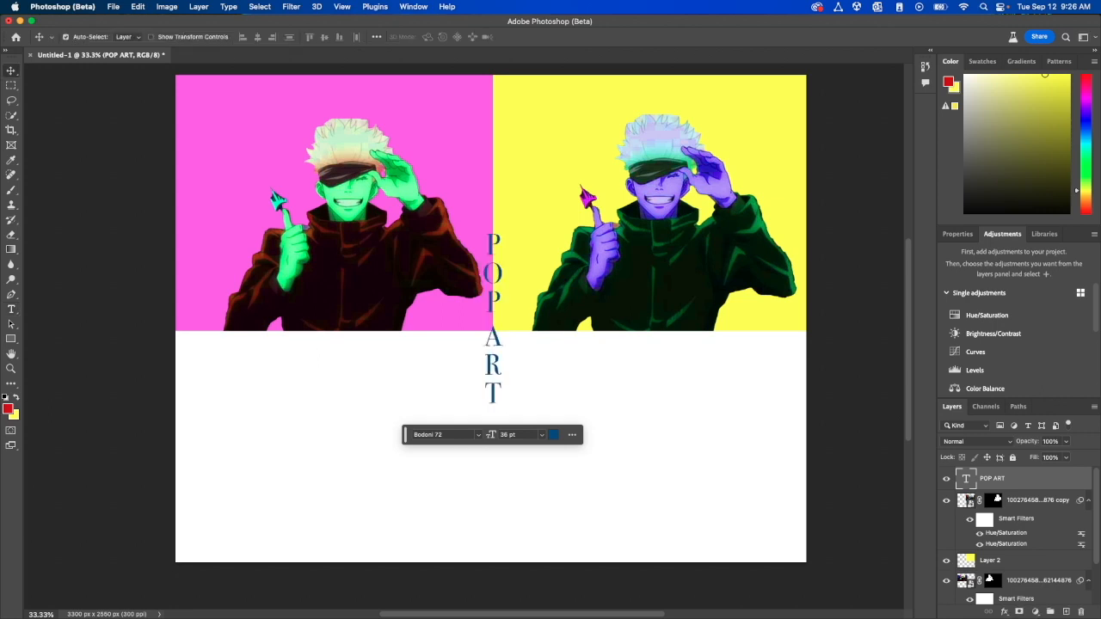